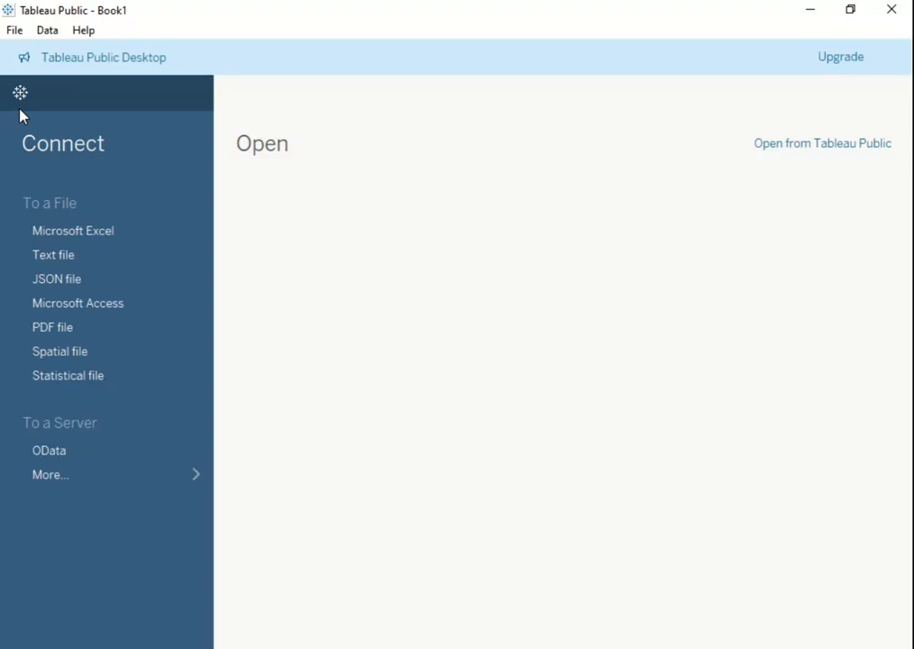
# - Connect to the Excel workbook 3.AmazingMartEU2 as the data source
pyautogui.click(69, 232)
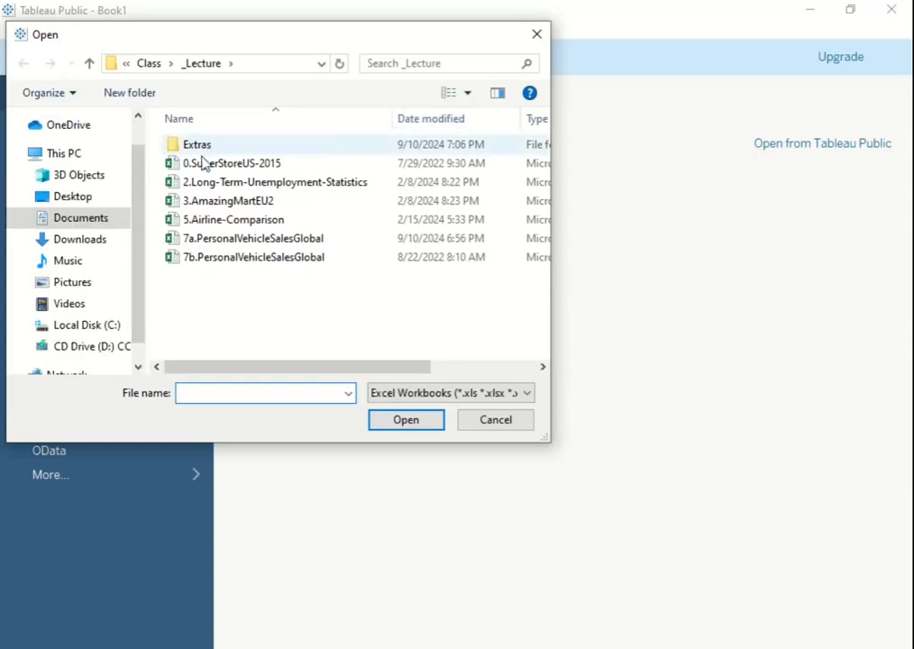
pyautogui.click(206, 201)
pyautogui.click(406, 419)
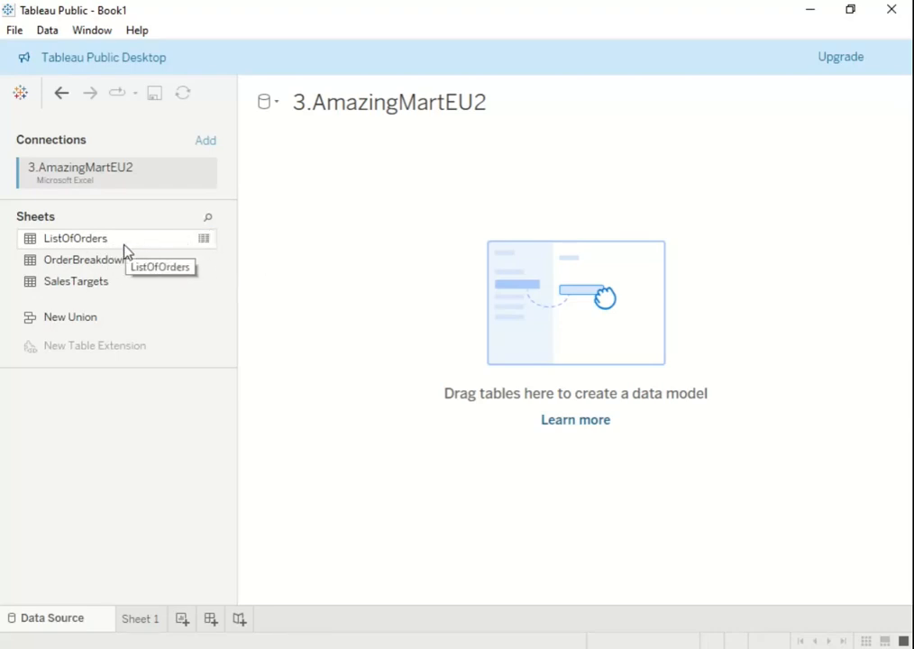
# - Add the ListOfOrders sheet to the data model, collapse its table details and enlarge the data preview
pyautogui.moveTo(124, 245); pyautogui.dragTo(513, 206)
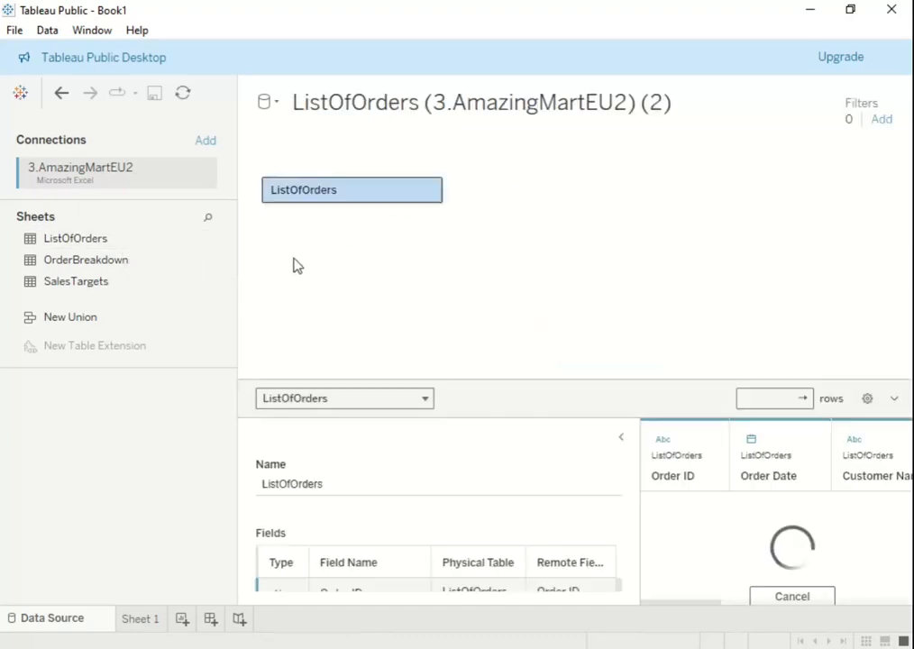
pyautogui.click(622, 441)
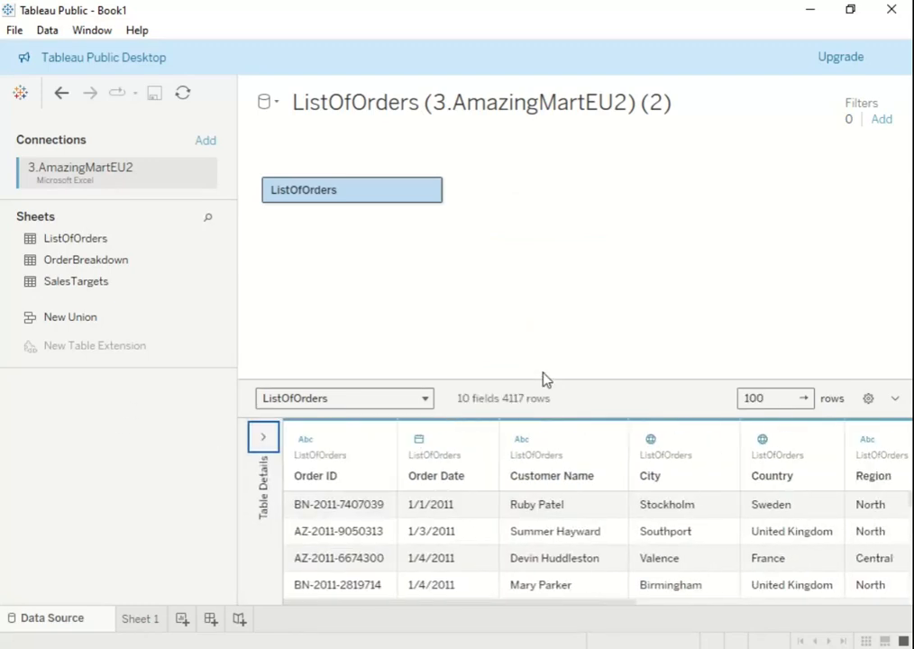
pyautogui.moveTo(543, 377); pyautogui.dragTo(518, 225)
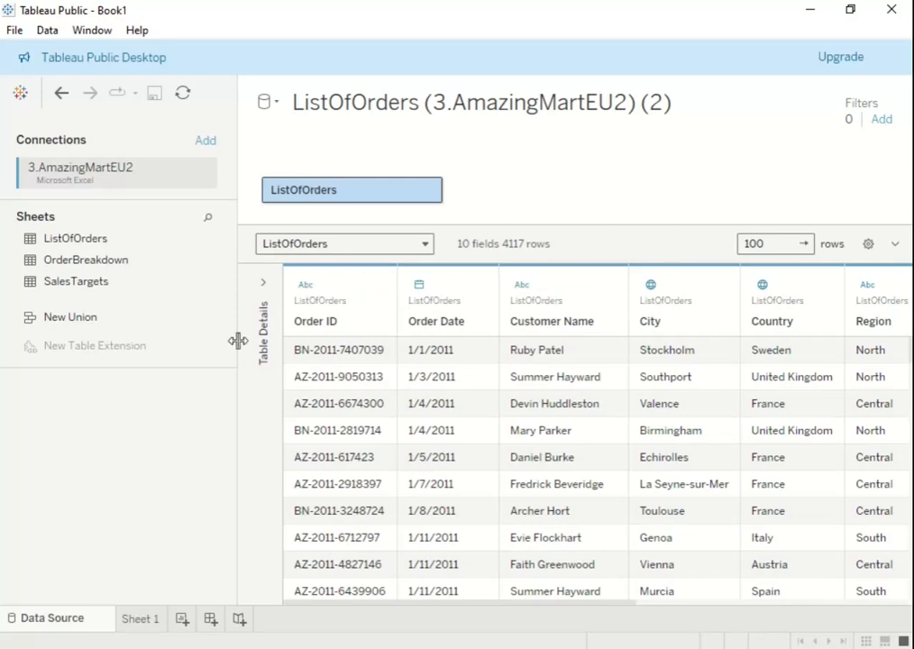
# - Examine the data type options of the Order ID and City columns in ListOfOrders
pyautogui.click(305, 287)
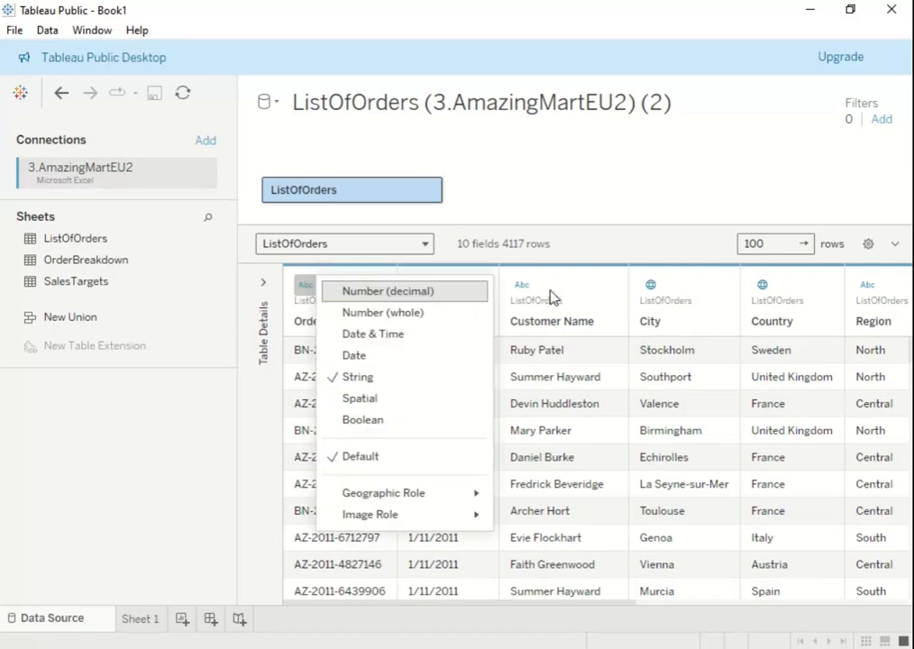
pyautogui.click(619, 164)
pyautogui.click(652, 287)
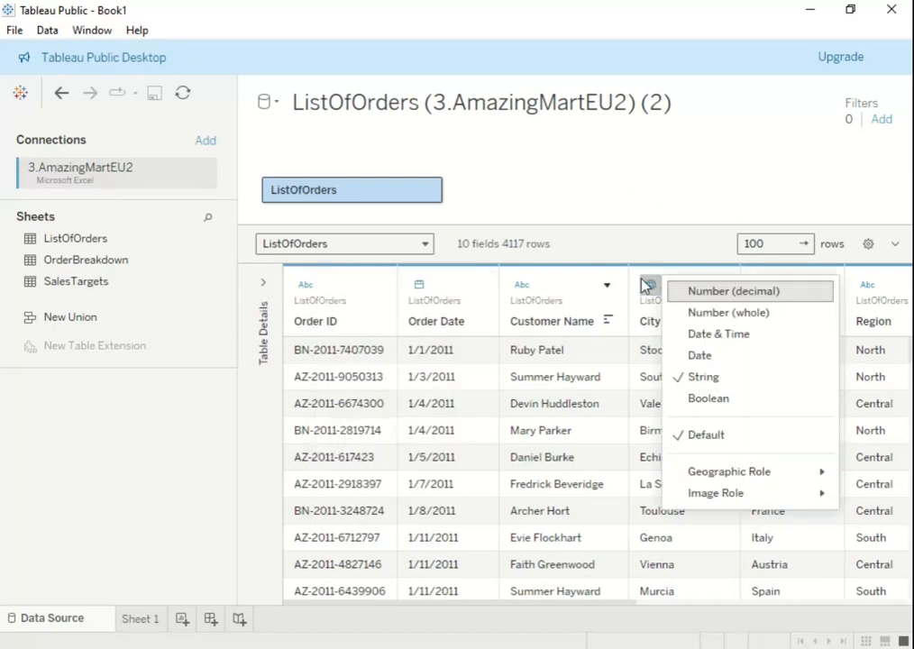
pyautogui.click(598, 248)
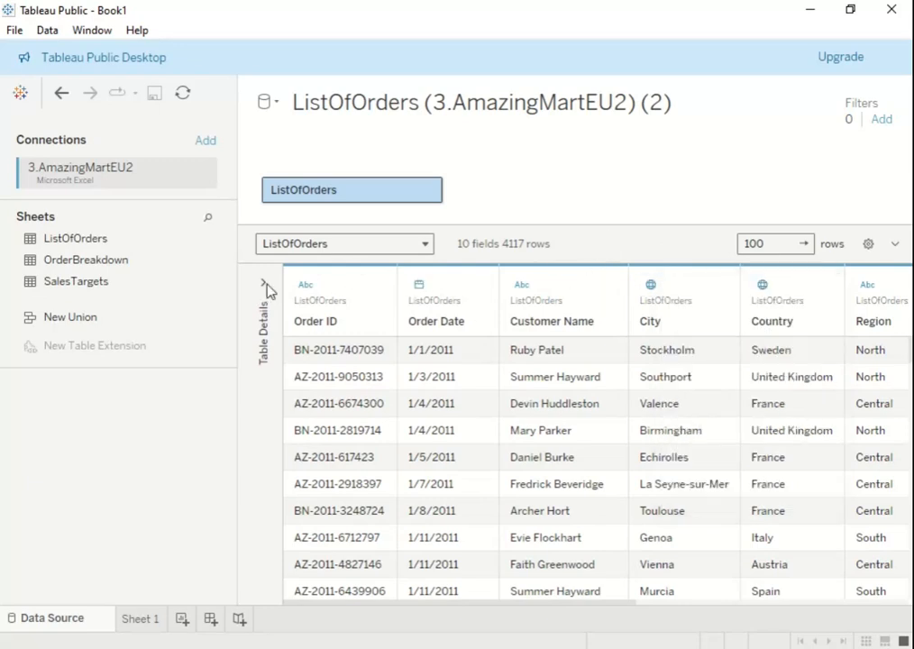
pyautogui.click(306, 287)
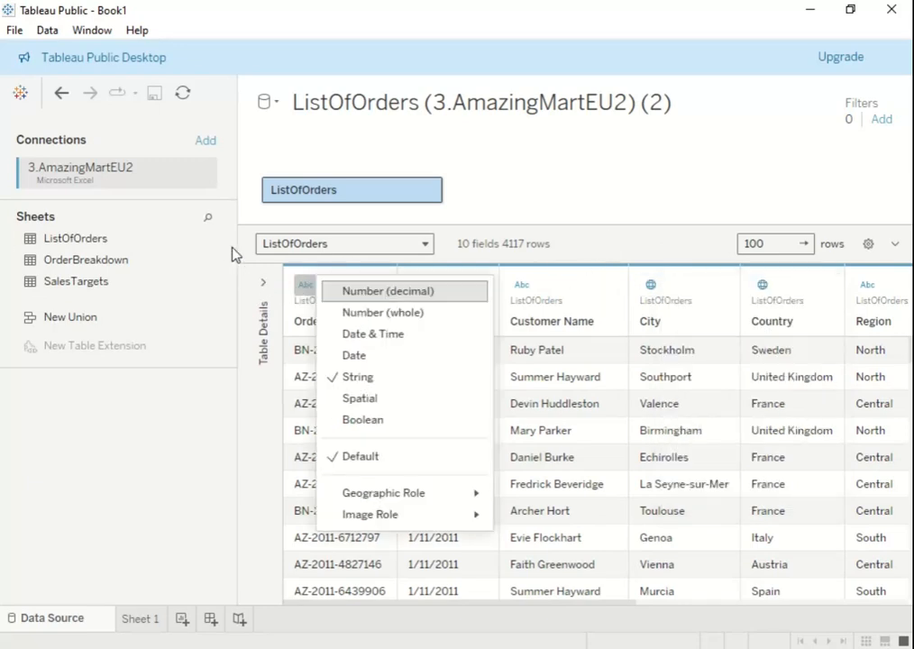
# - Narrow the connections pane and review the Order ID column's data type and role options without changing them
pyautogui.moveTo(239, 249); pyautogui.dragTo(150, 238)
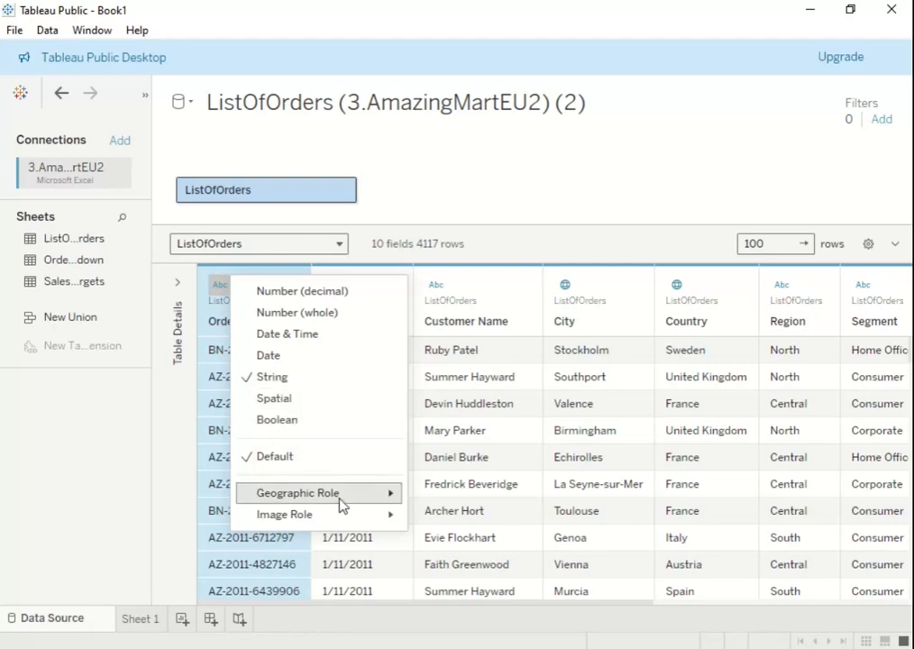
pyautogui.moveTo(379, 500)
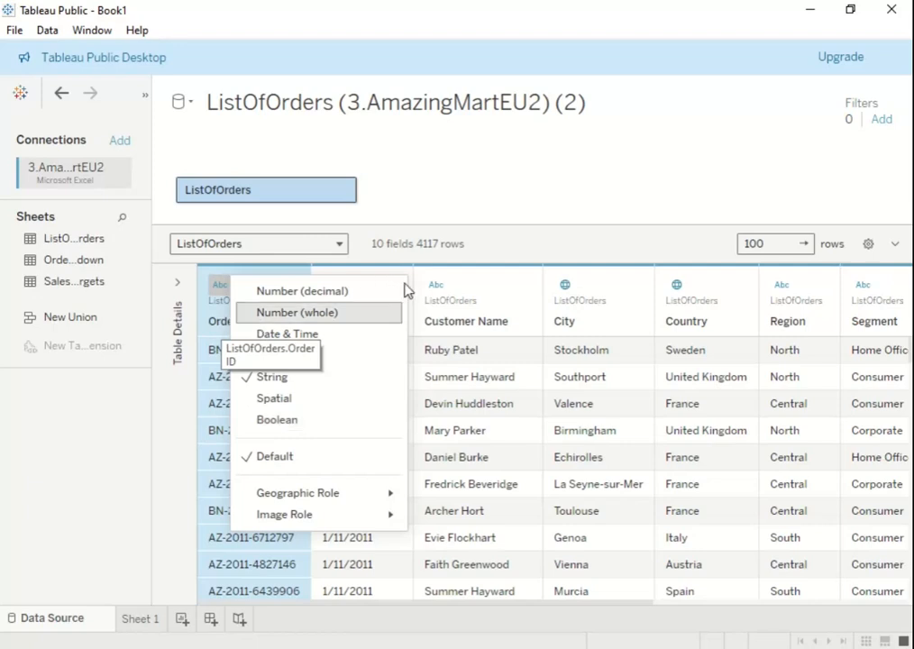
pyautogui.click(504, 256)
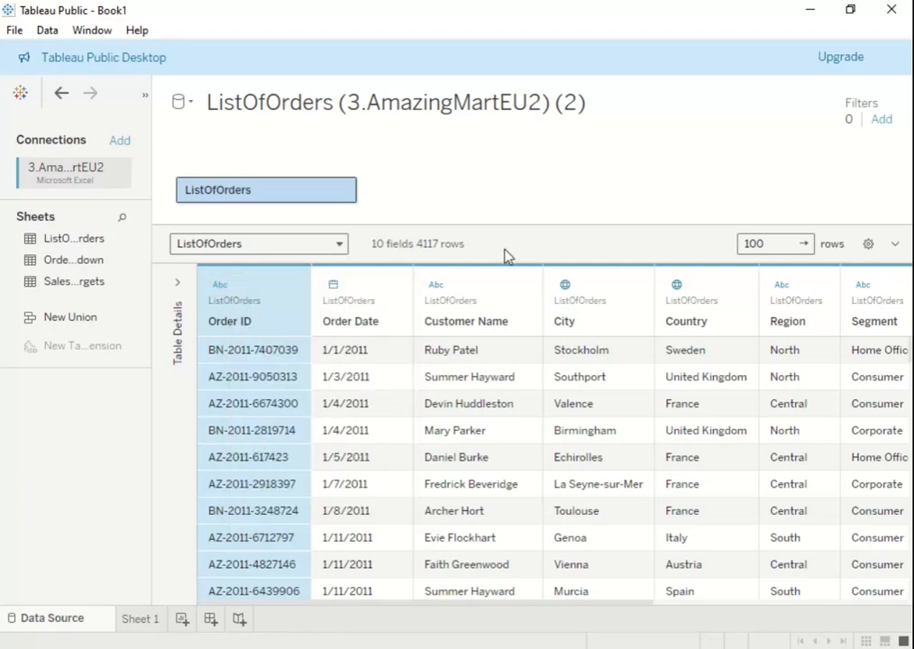
pyautogui.click(222, 293)
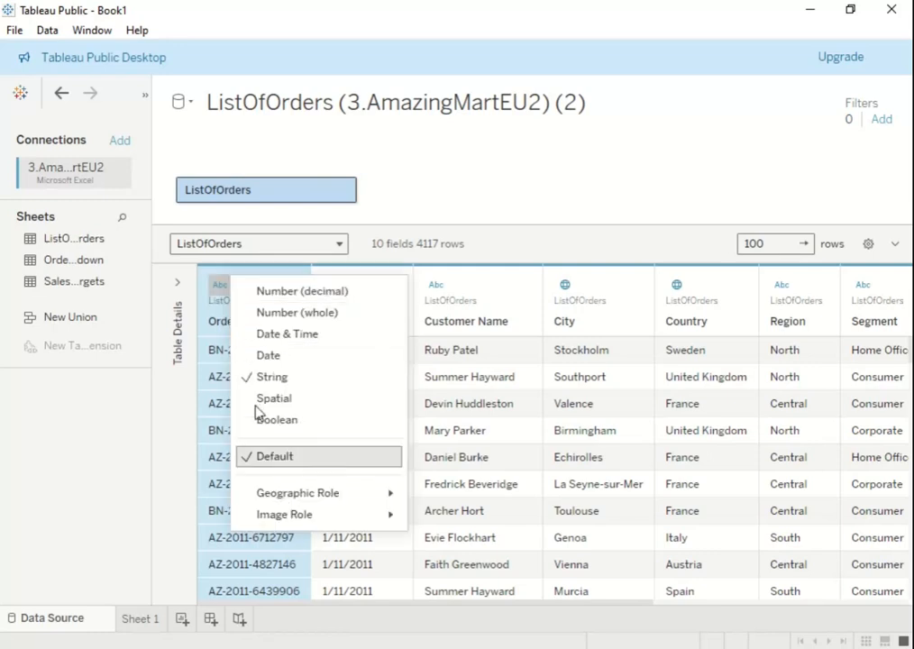
pyautogui.click(486, 256)
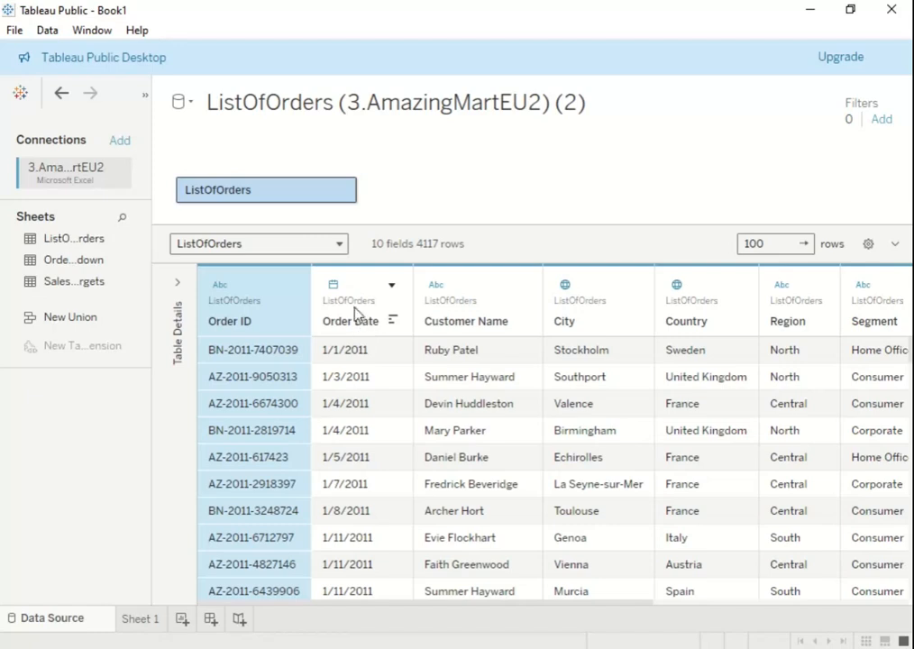
pyautogui.click(223, 286)
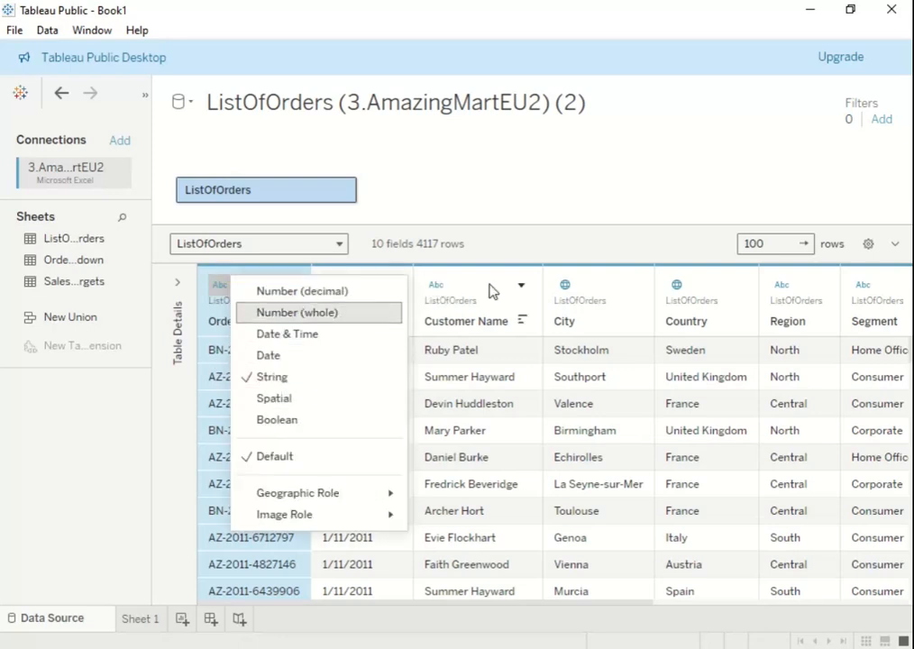
pyautogui.click(432, 306)
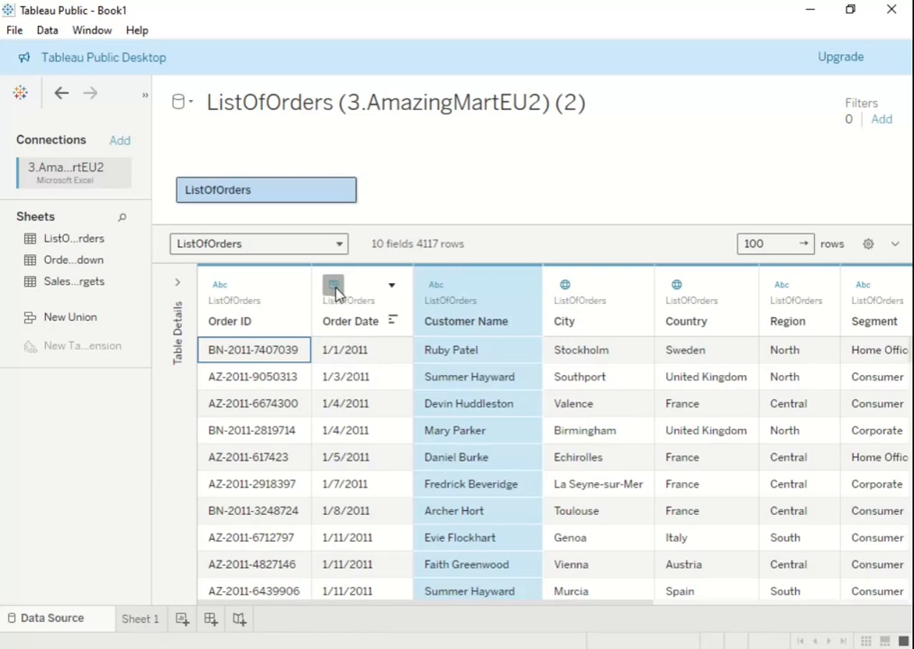
# - Check the data types of the Order Date and City columns and look through the remaining ListOfOrders columns
pyautogui.click(331, 288)
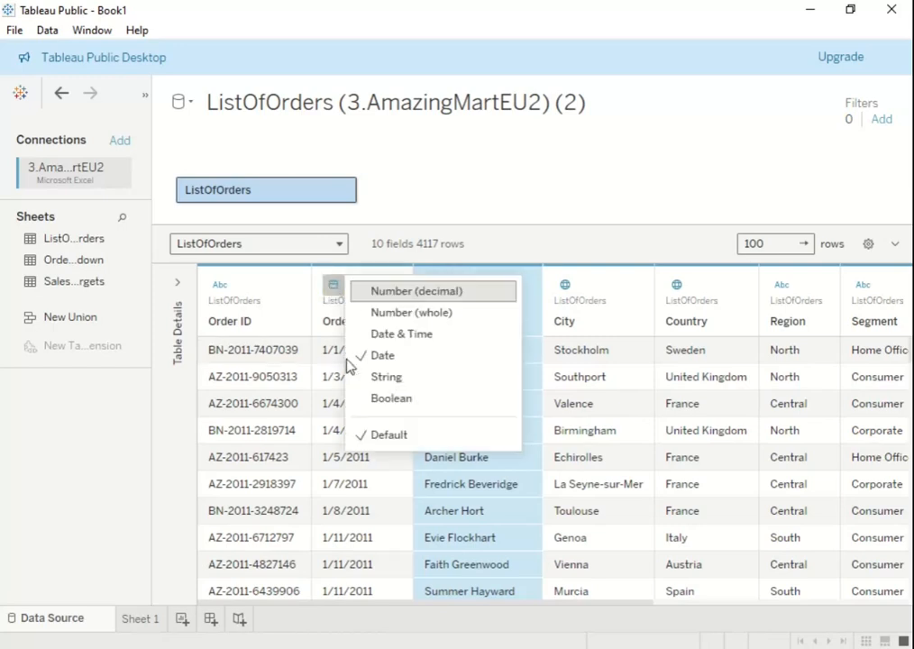
pyautogui.click(569, 250)
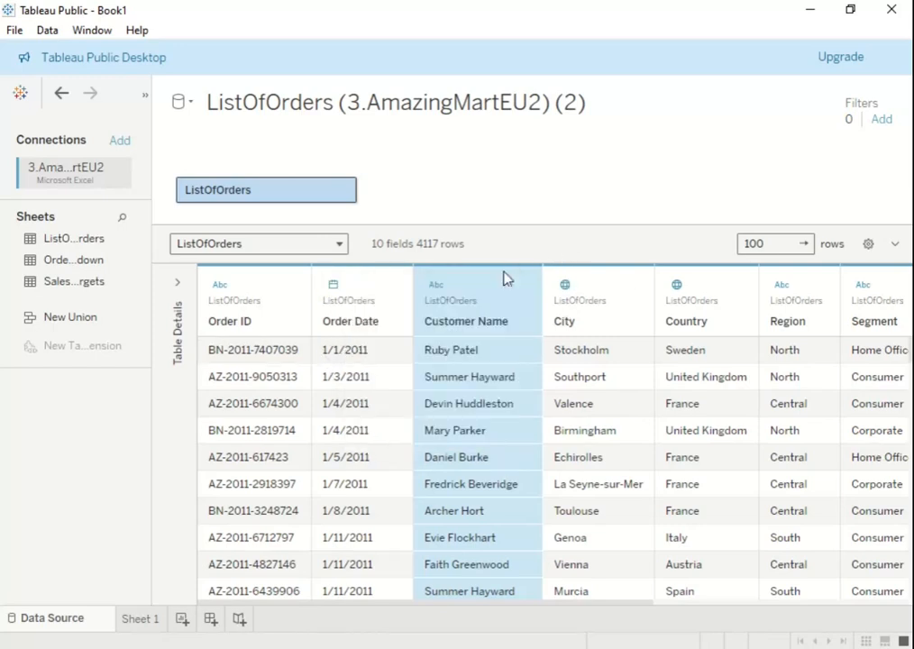
pyautogui.click(560, 288)
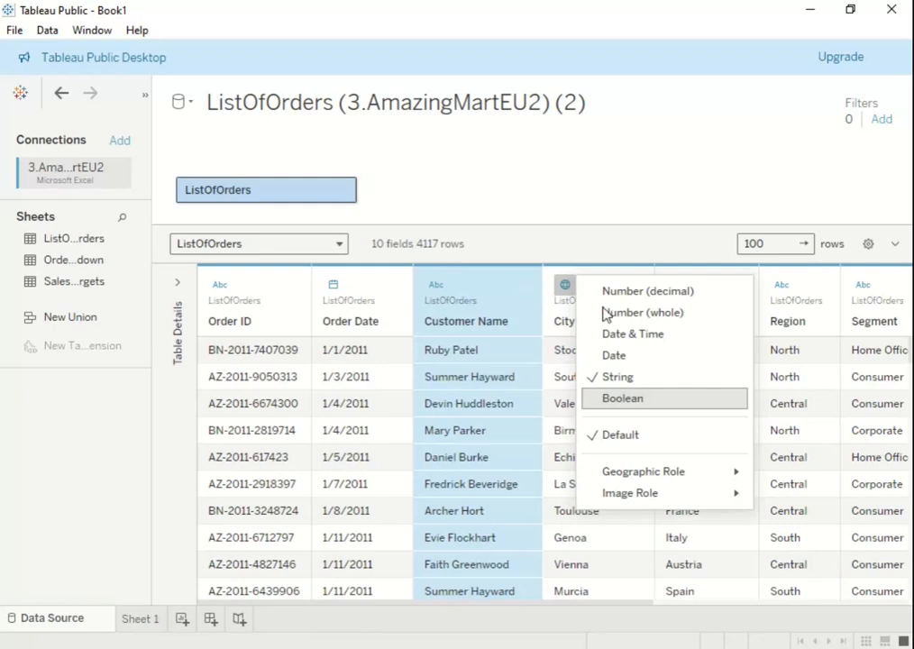
pyautogui.click(550, 255)
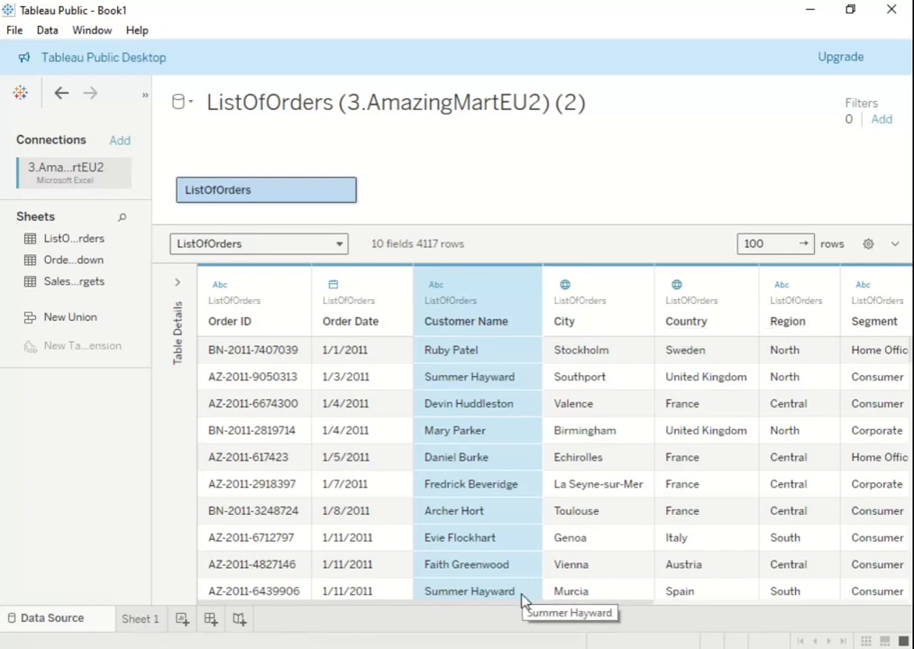
pyautogui.moveTo(520, 608); pyautogui.dragTo(831, 604)
pyautogui.moveTo(890, 603); pyautogui.dragTo(377, 606)
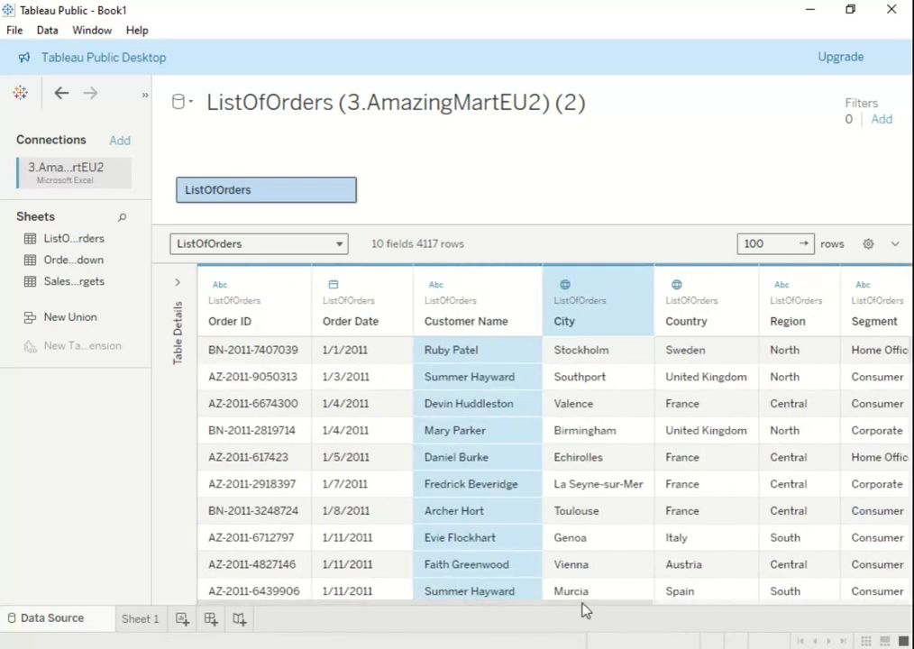
# - Assign the Country/Region geographic role to the Region column
pyautogui.moveTo(626, 608); pyautogui.dragTo(757, 617)
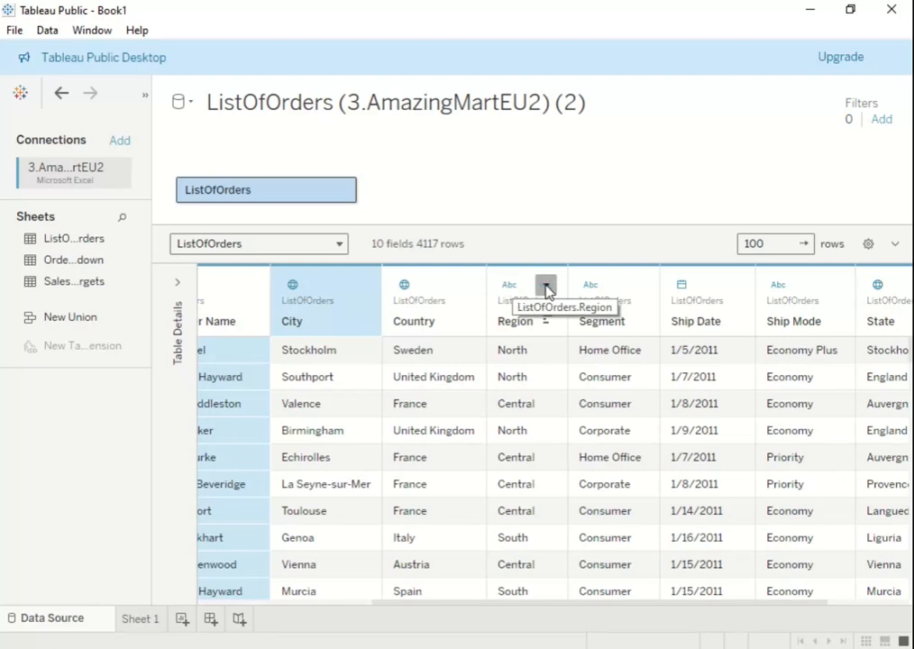
pyautogui.click(545, 286)
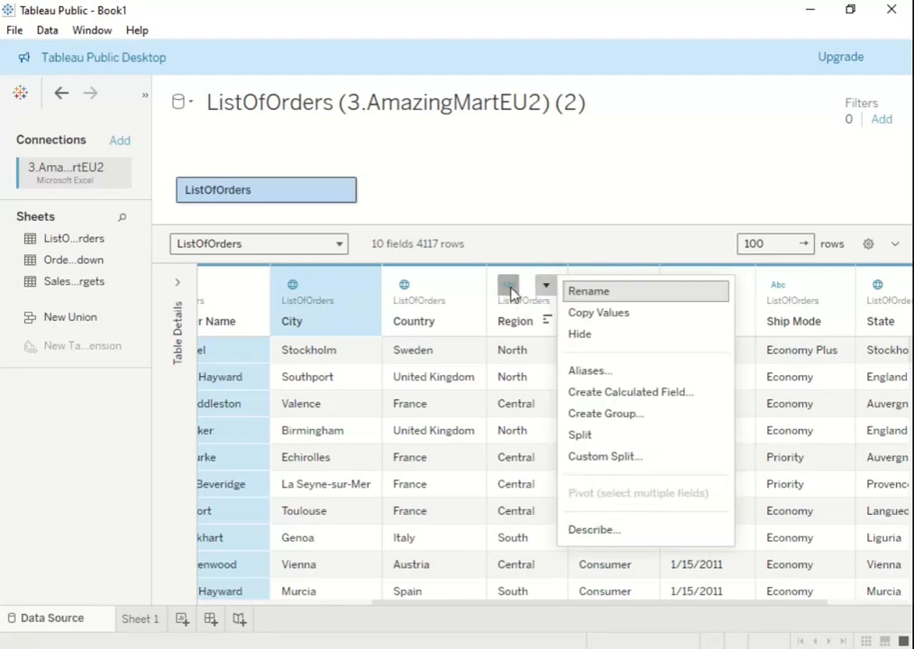
pyautogui.click(508, 288)
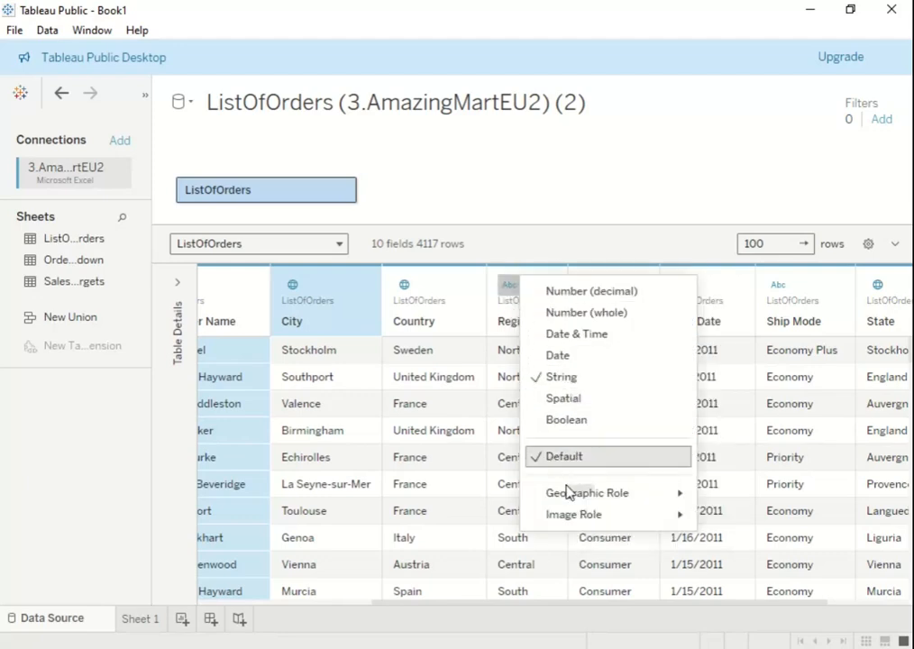
pyautogui.moveTo(565, 491)
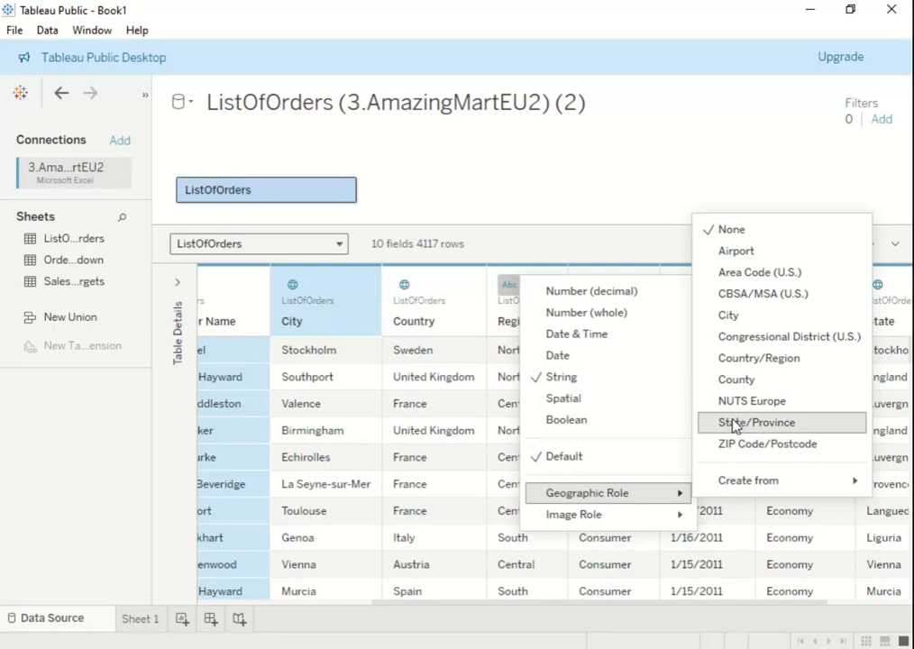
pyautogui.click(726, 360)
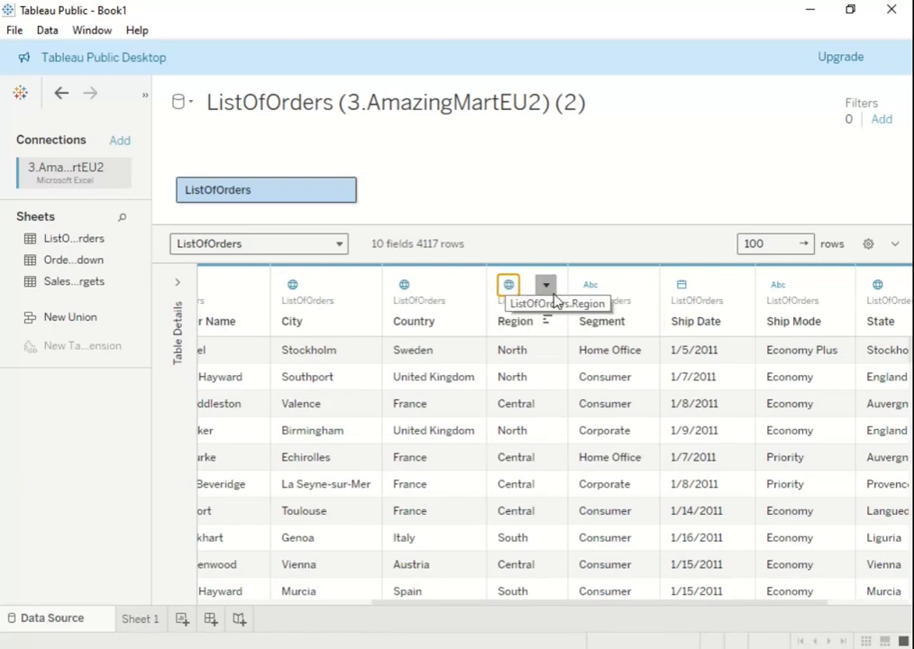
# - Return the Region column to plain text by setting its geographic role to None
pyautogui.click(508, 286)
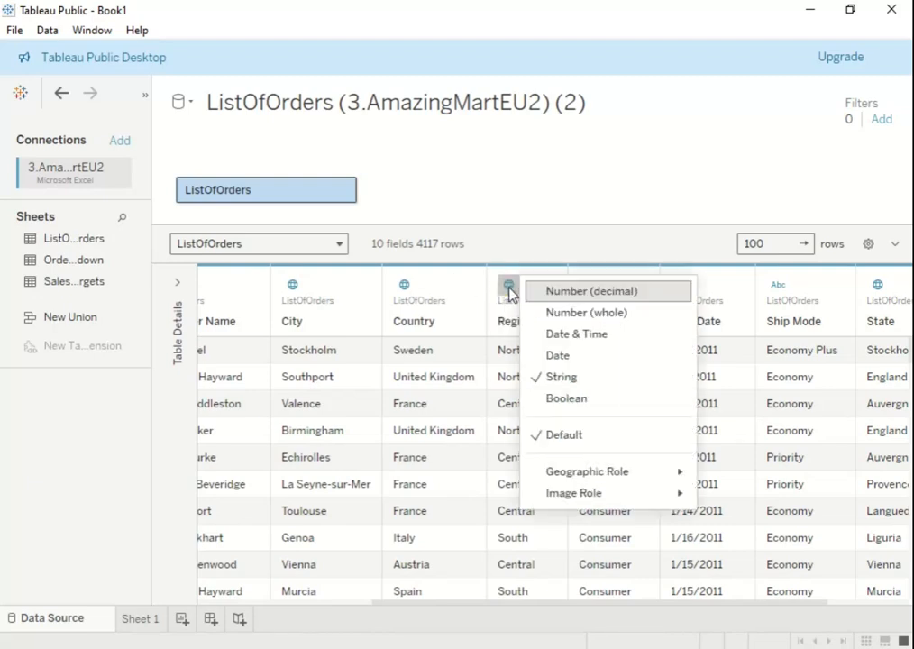
pyautogui.click(579, 377)
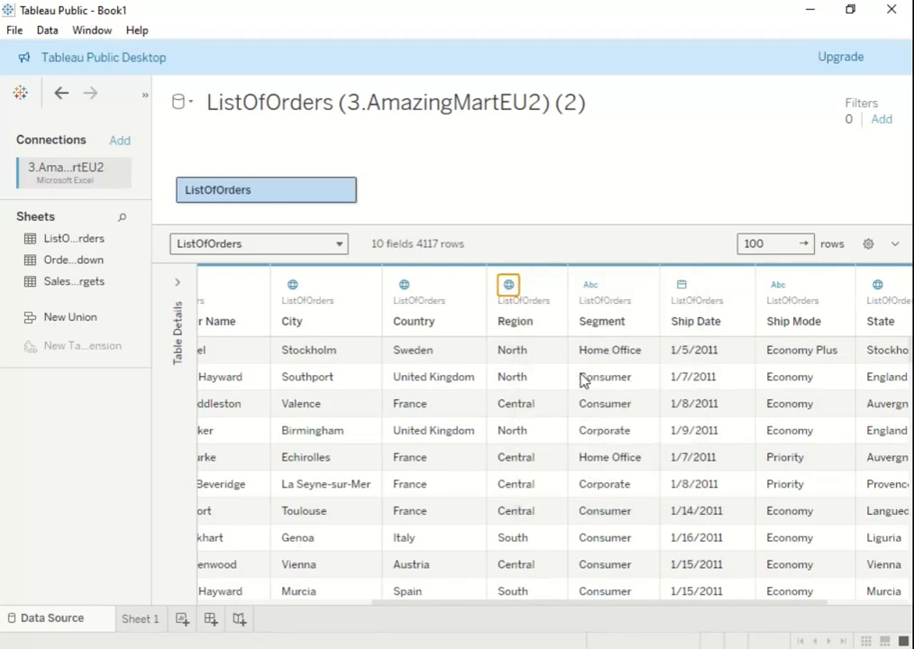
pyautogui.moveTo(518, 298)
pyautogui.click(546, 287)
pyautogui.click(509, 286)
pyautogui.click(509, 286)
pyautogui.moveTo(572, 482)
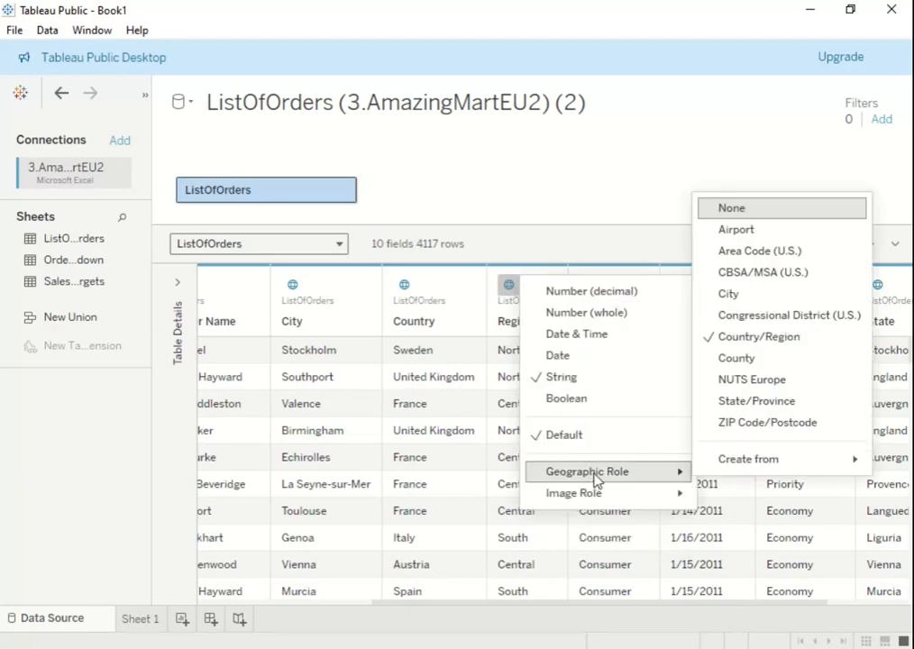
pyautogui.click(737, 213)
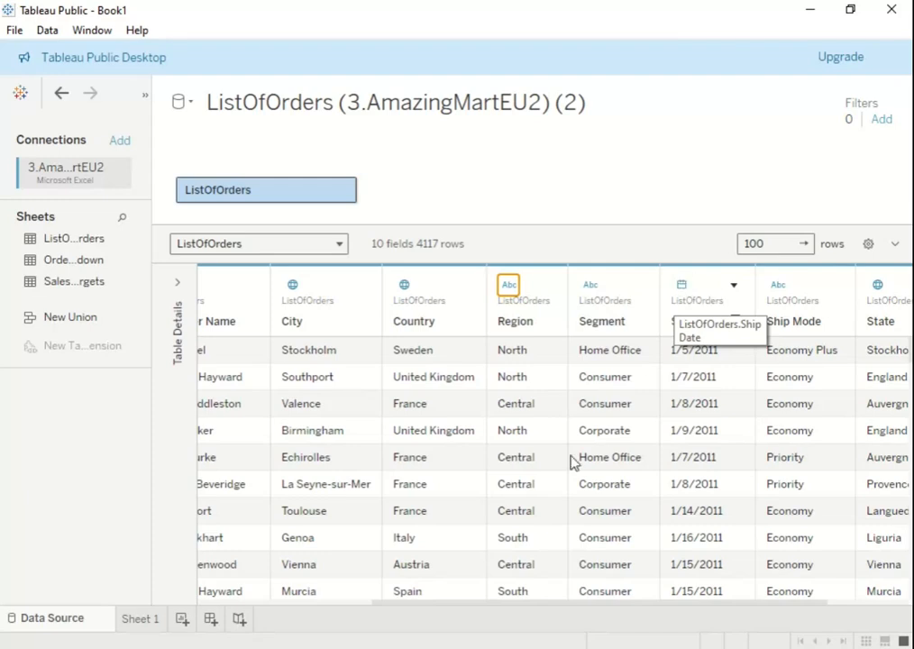
# - Replace ListOfOrders in the data model with the OrderBreakdown sheet and collapse its table details
pyautogui.moveTo(391, 605); pyautogui.dragTo(63, 350)
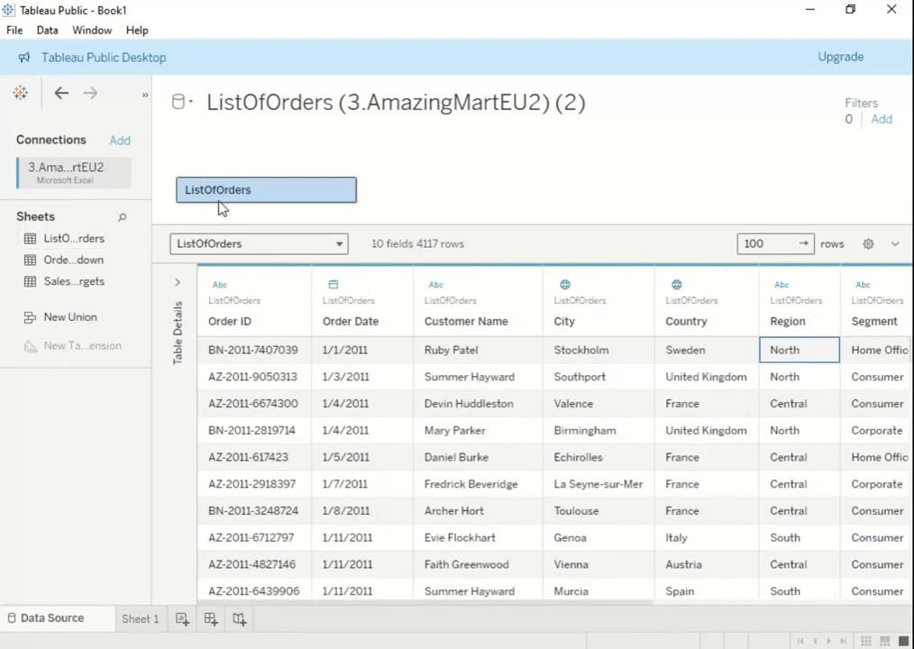
pyautogui.click(342, 191)
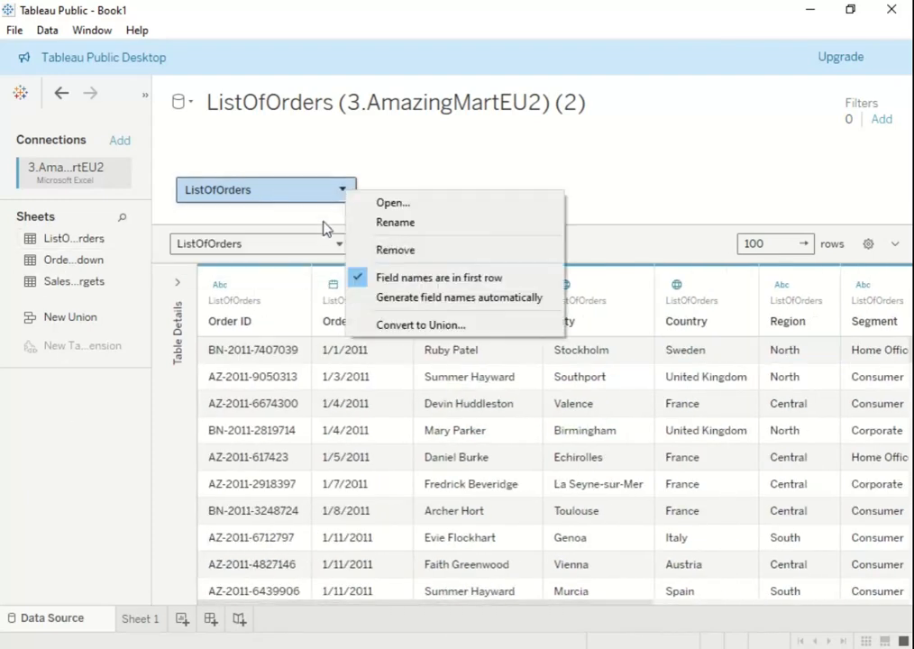
pyautogui.click(402, 251)
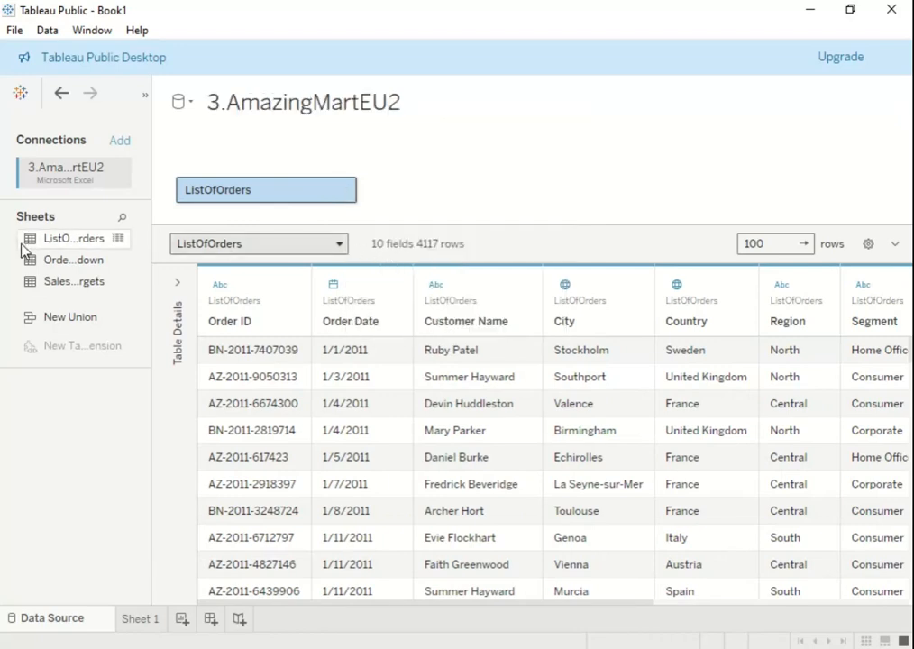
pyautogui.moveTo(63, 264); pyautogui.dragTo(256, 191)
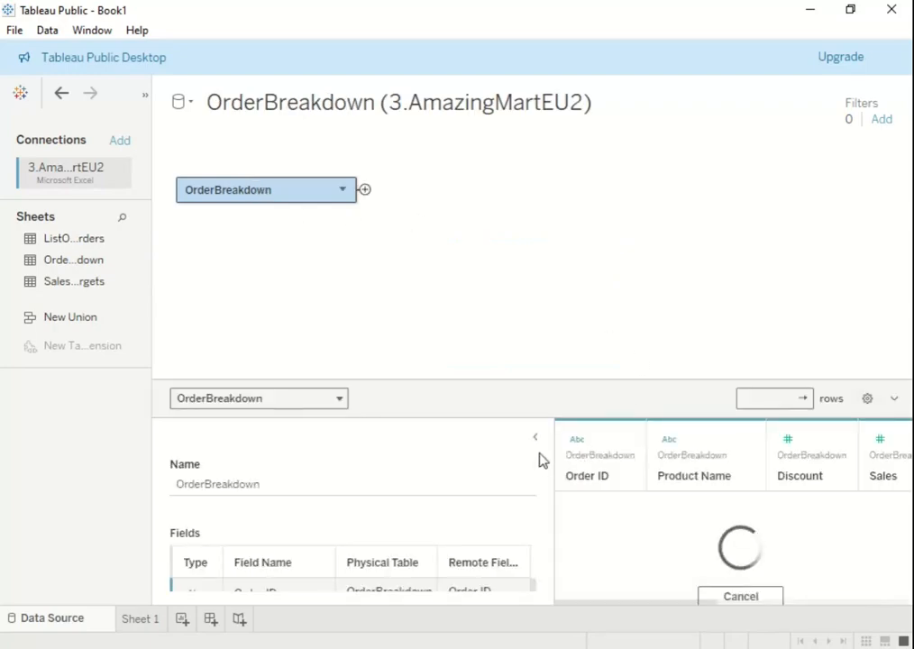
pyautogui.click(533, 441)
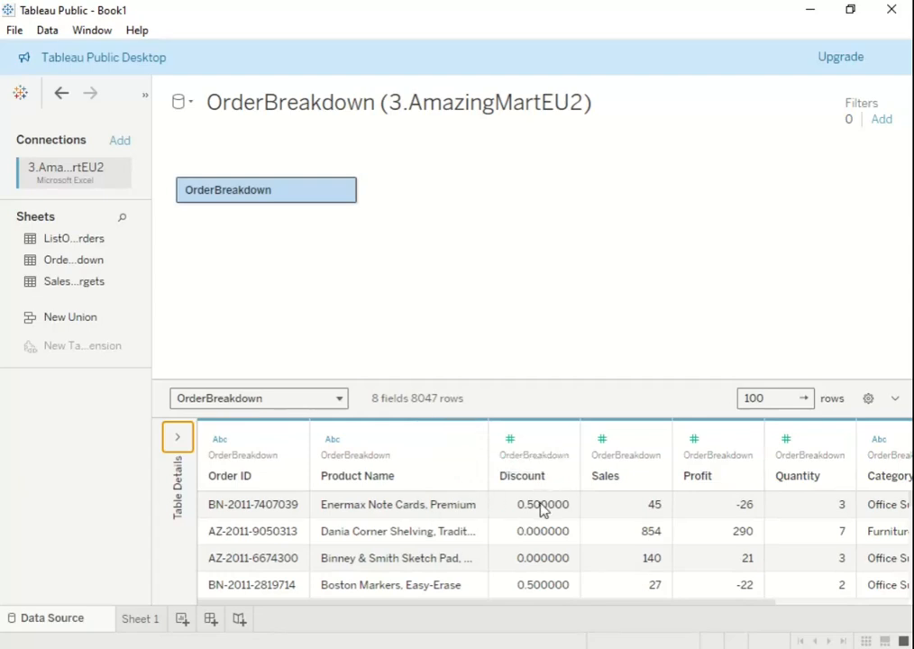
# - Look through the rows and columns of the OrderBreakdown data preview, from Order ID across to Sub-Category
pyautogui.scroll(-1, 530, 542)
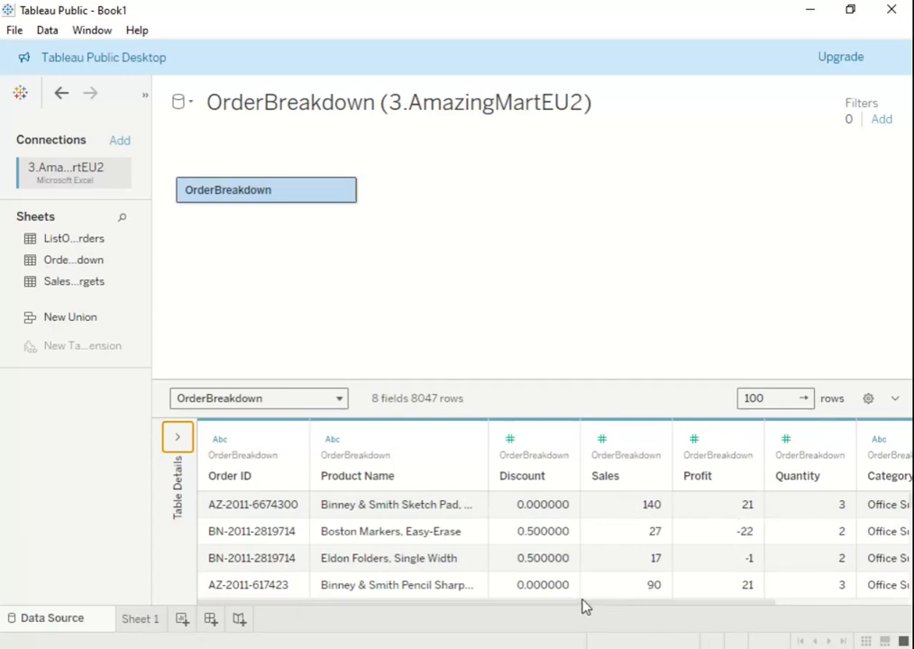
pyautogui.moveTo(656, 608); pyautogui.dragTo(777, 608)
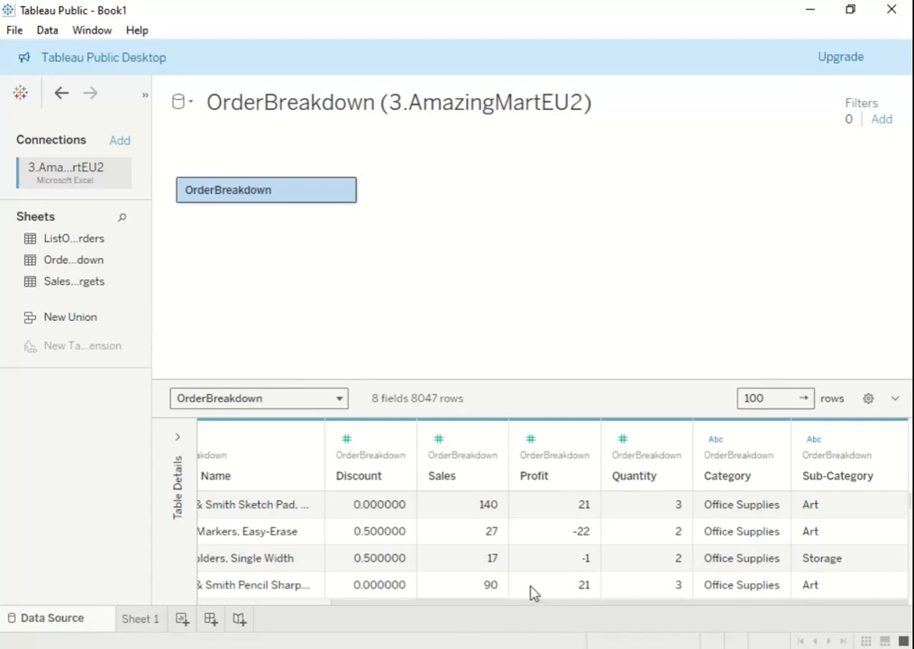
pyautogui.moveTo(442, 607); pyautogui.dragTo(289, 592)
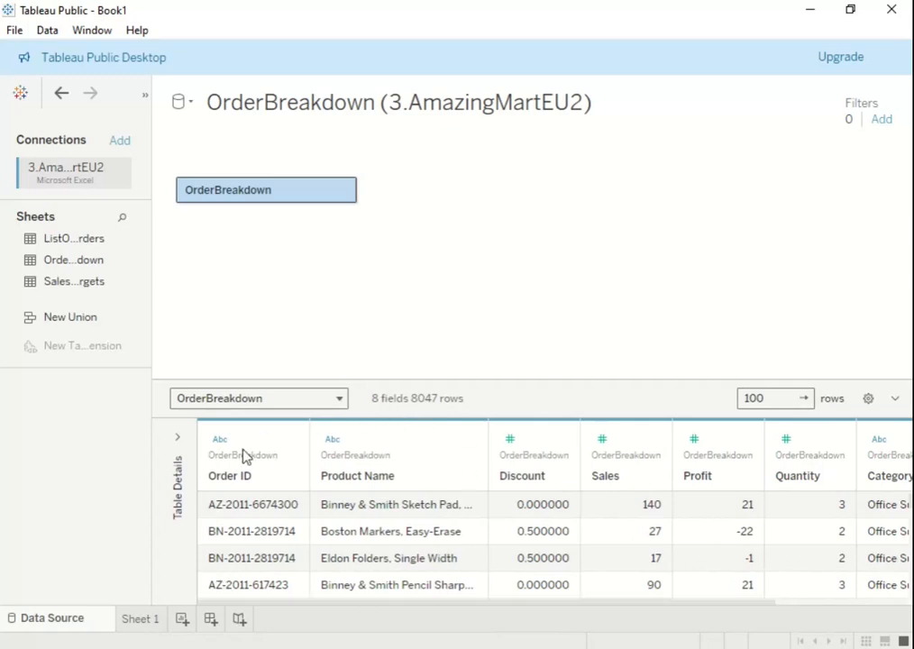
# - Change the data type of the Order ID column to Number (decimal) and check the preview rows
pyautogui.click(288, 441)
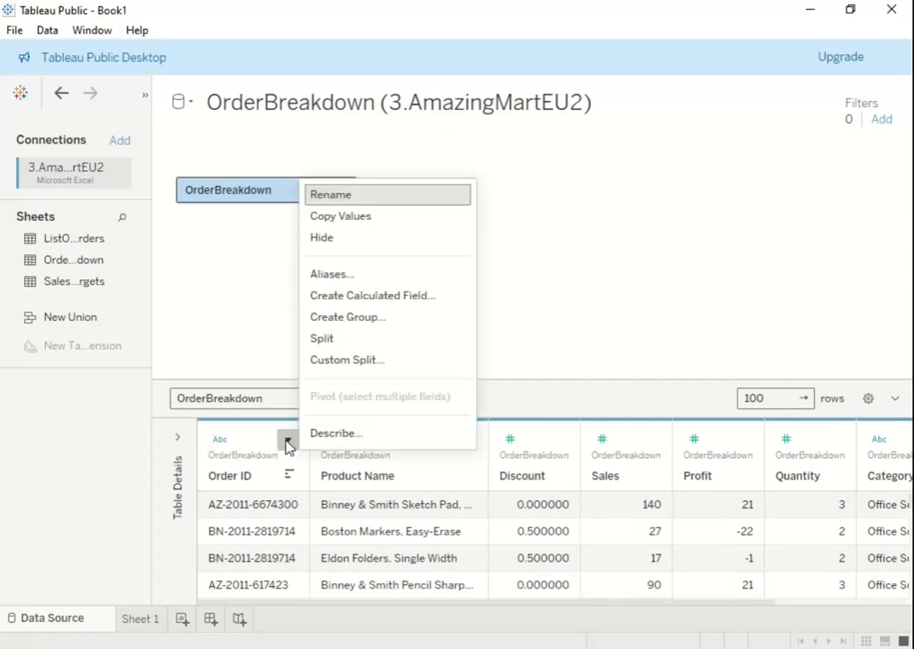
pyautogui.click(224, 439)
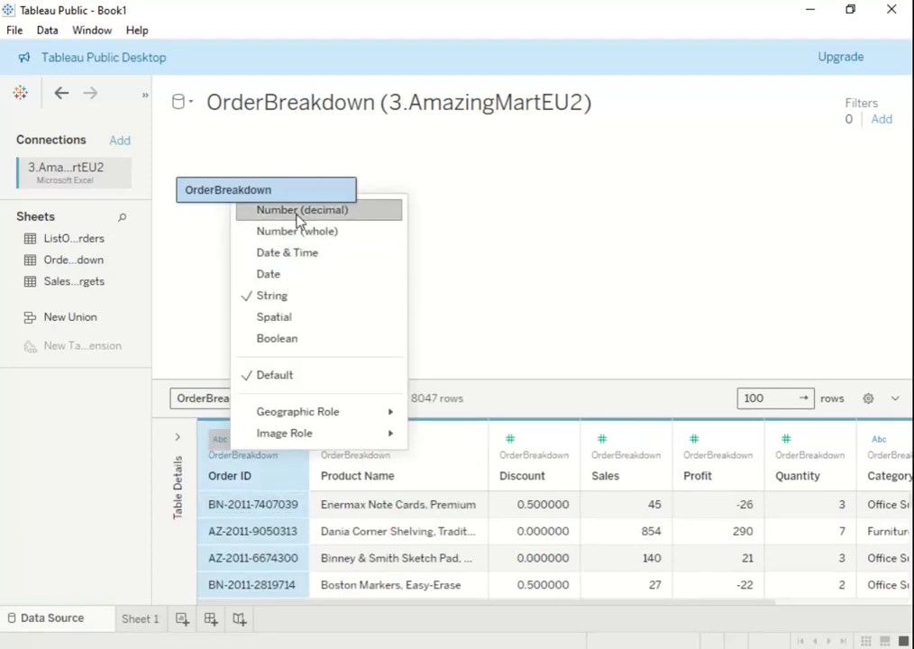
pyautogui.press('Escape')
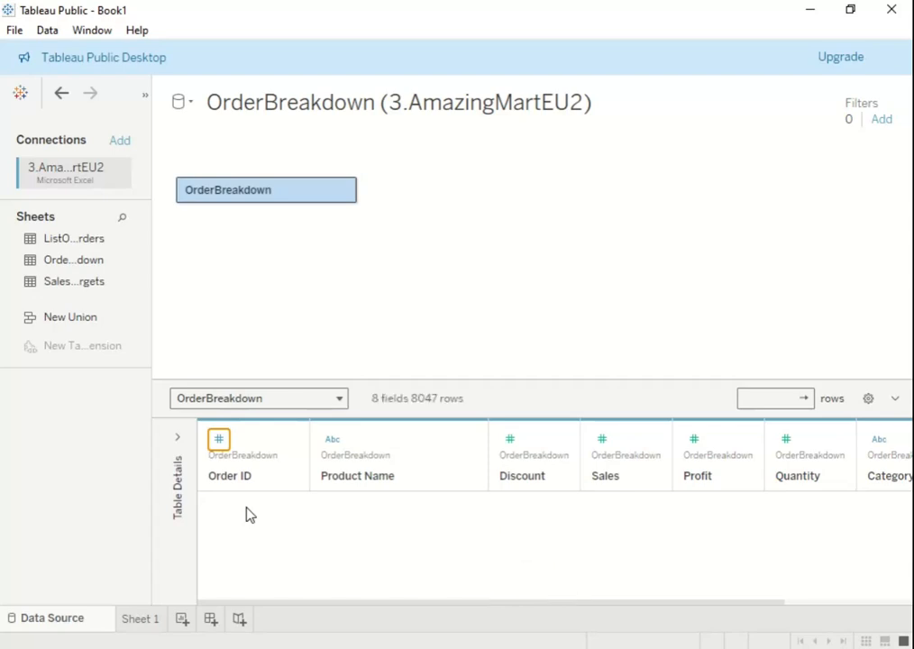
pyautogui.scroll(-1, 261, 518)
pyautogui.scroll(1, 263, 487)
# - Switch the Order ID column's data type to Date & Time
pyautogui.click(286, 441)
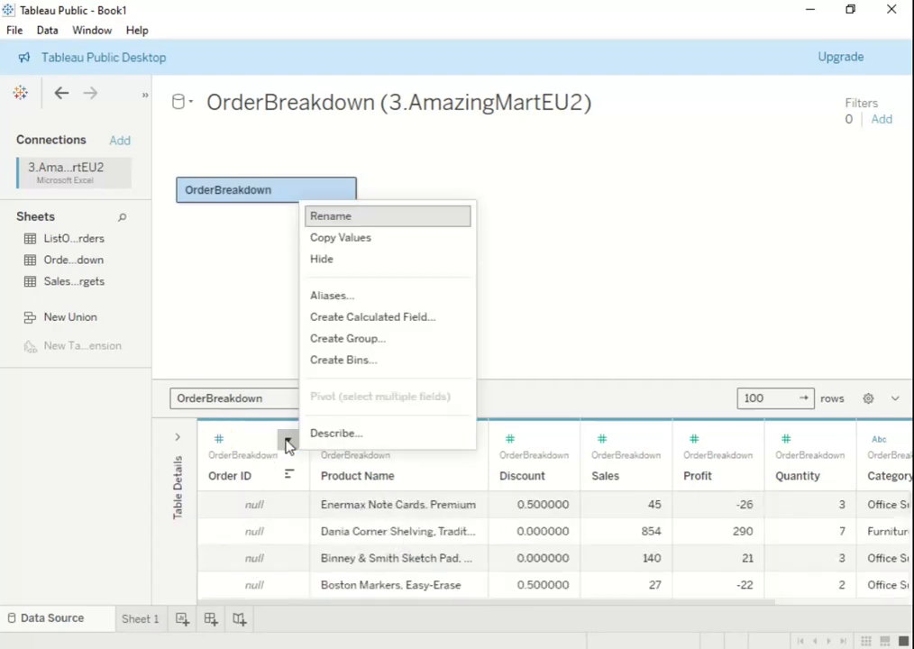
pyautogui.click(216, 446)
pyautogui.click(215, 446)
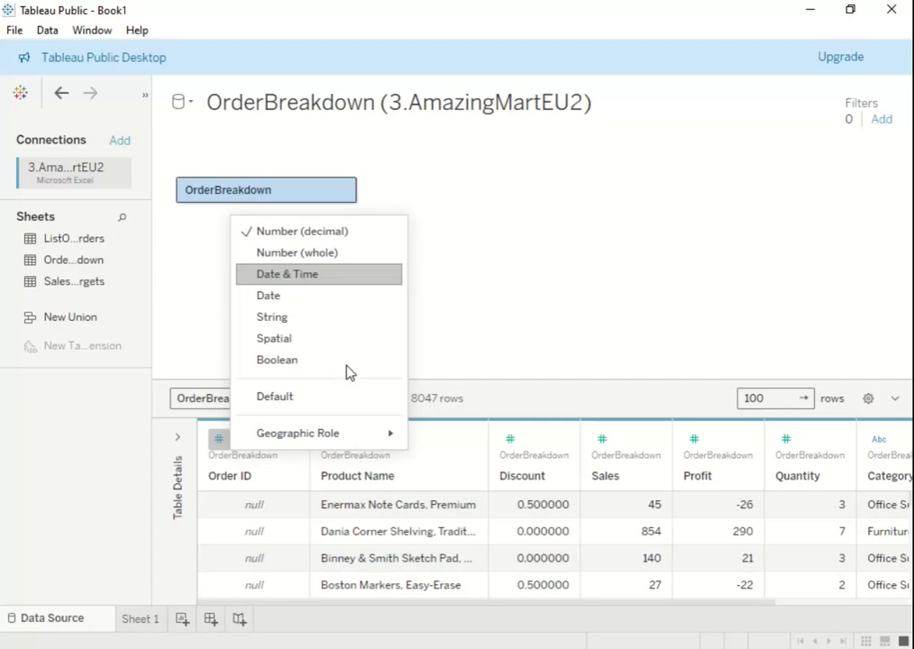
pyautogui.click(304, 281)
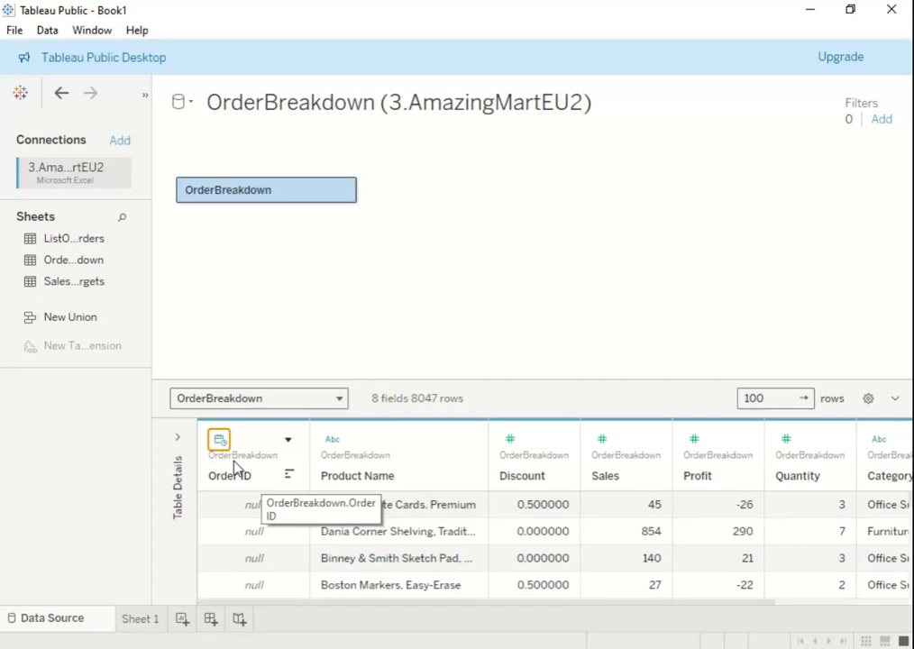
# - Set the Order ID column's data type to Boolean
pyautogui.click(219, 441)
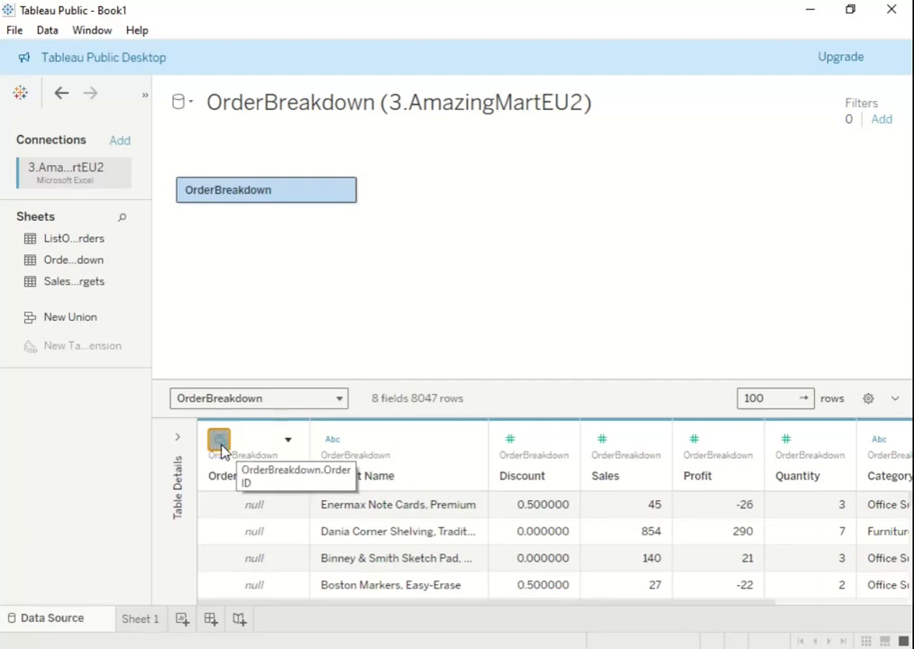
pyautogui.click(219, 441)
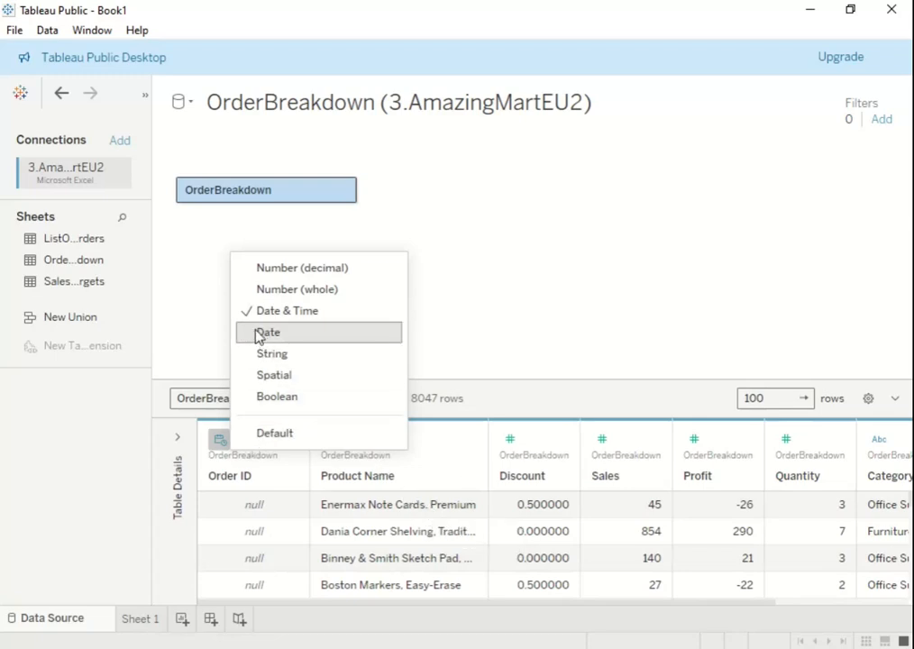
pyautogui.click(290, 402)
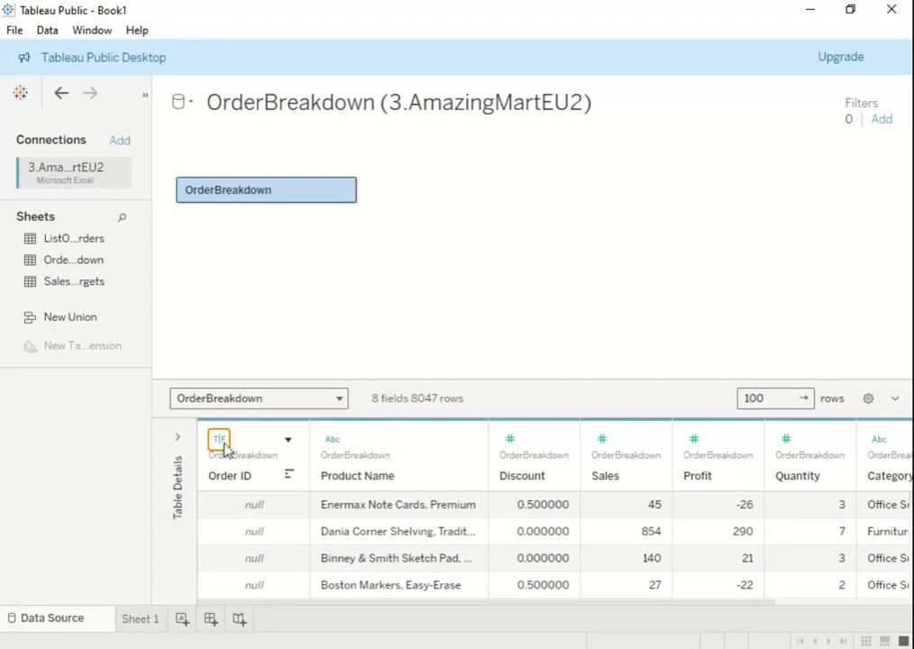
# - Change the Order ID column's data type to Spatial
pyautogui.click(288, 442)
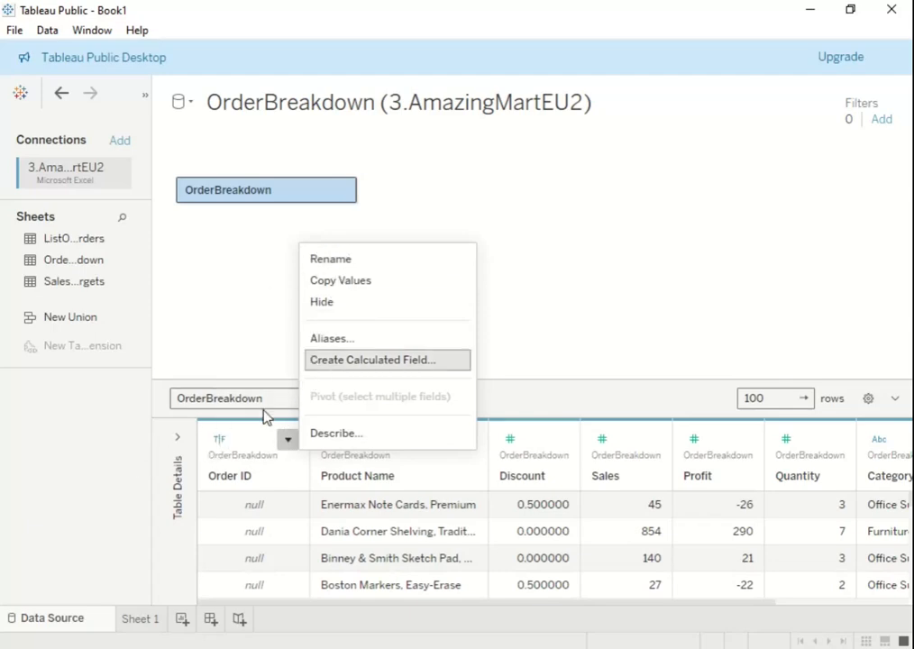
pyautogui.click(219, 439)
pyautogui.click(285, 341)
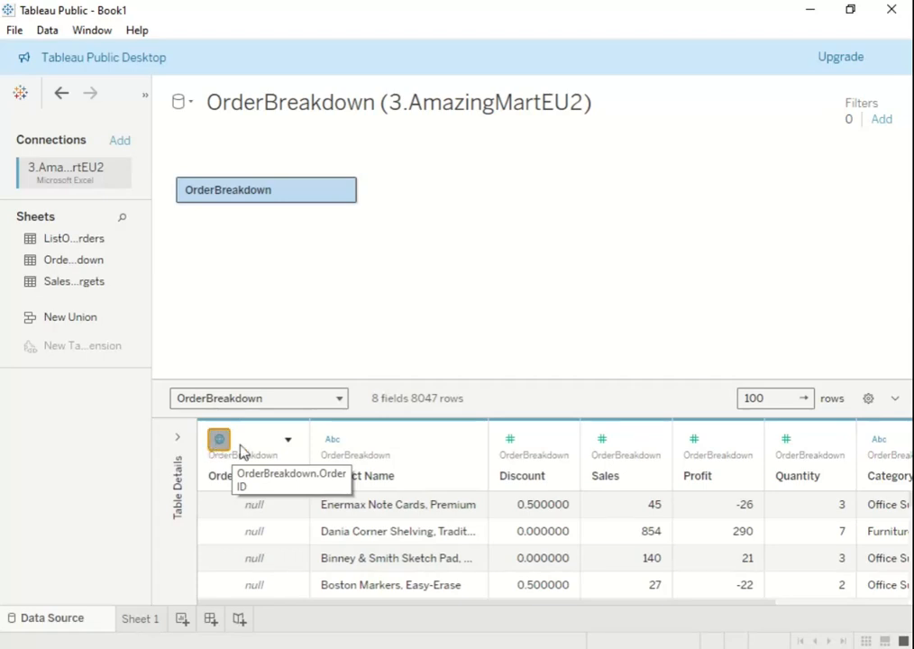
# - Restore the Order ID column's data type to String
pyautogui.click(222, 441)
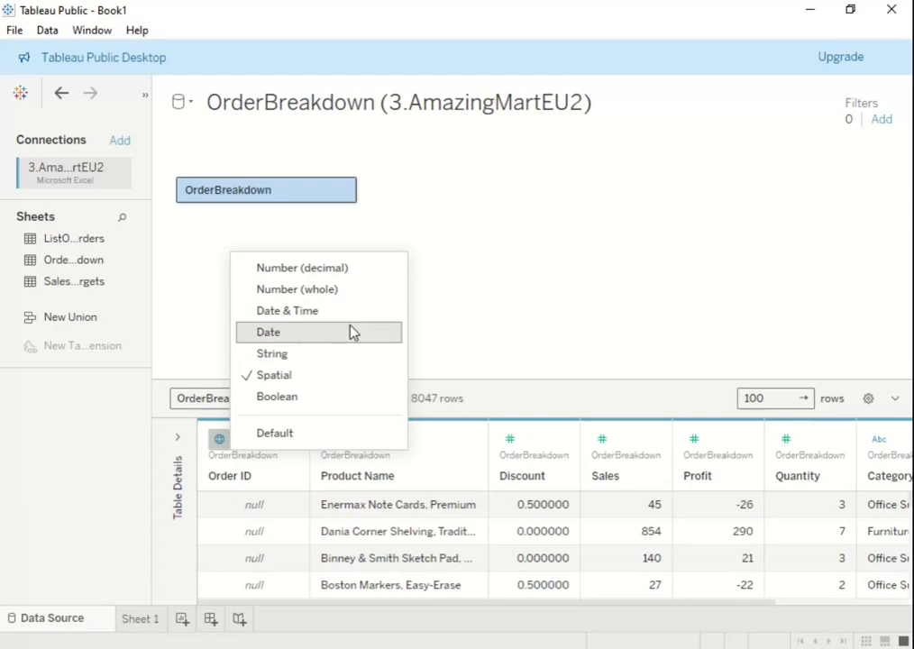
pyautogui.click(221, 339)
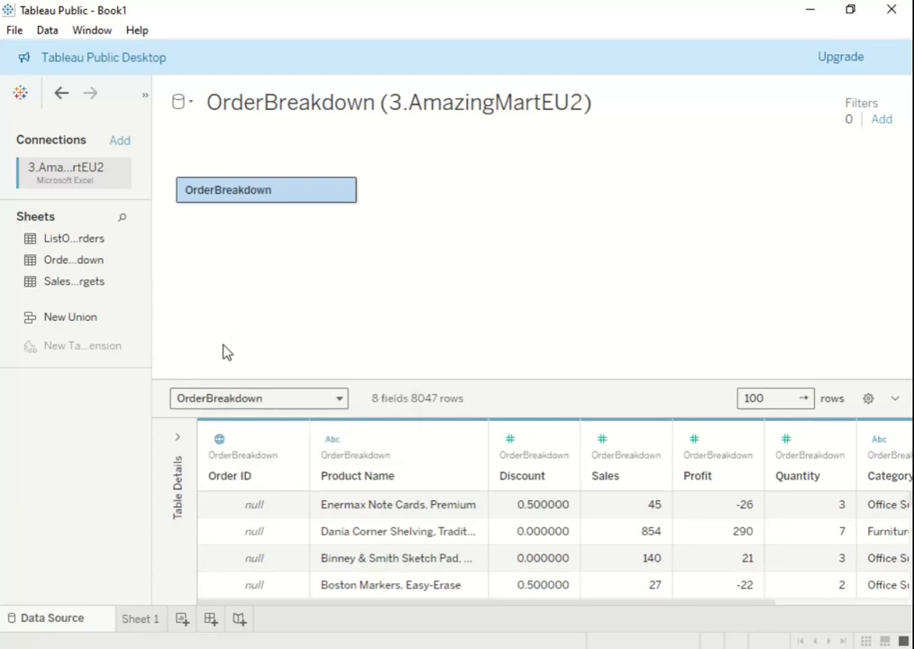
pyautogui.click(219, 438)
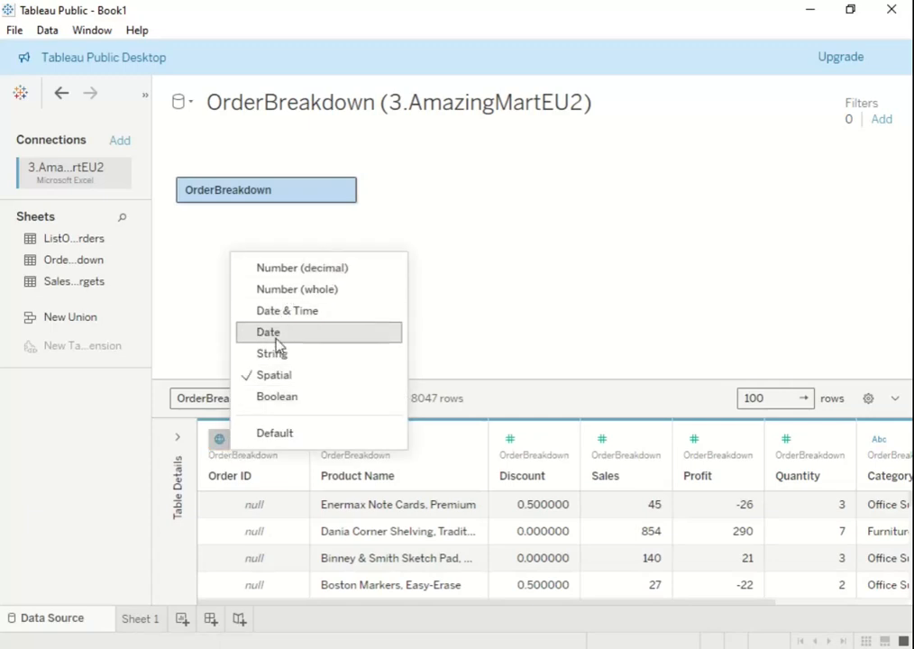
pyautogui.click(108, 359)
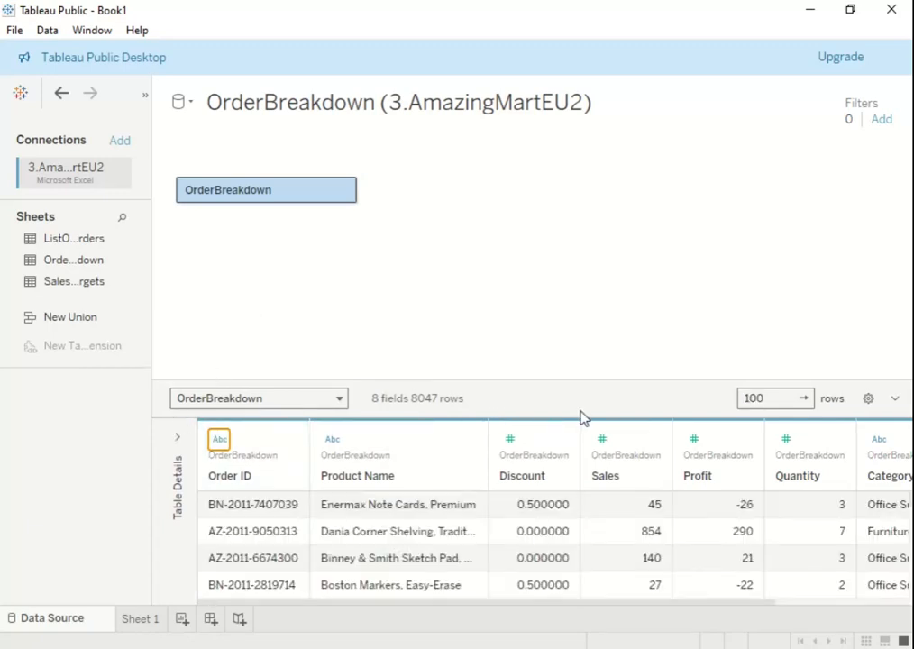
# - Narrow the connections pane and check the OrderBreakdown fields on Sheet 1 before returning to the data source page
pyautogui.moveTo(150, 388); pyautogui.dragTo(75, 364)
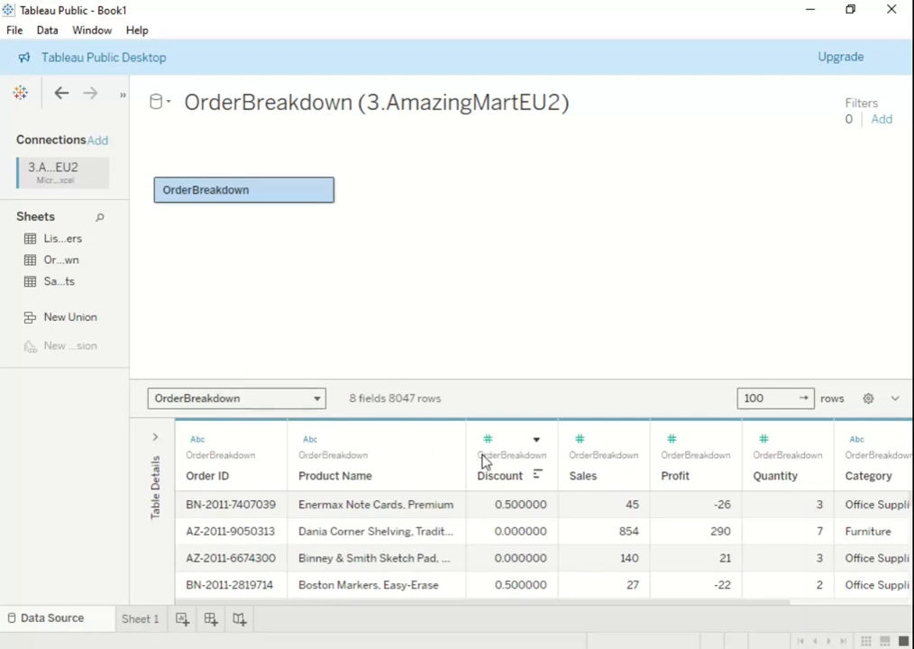
pyautogui.click(140, 628)
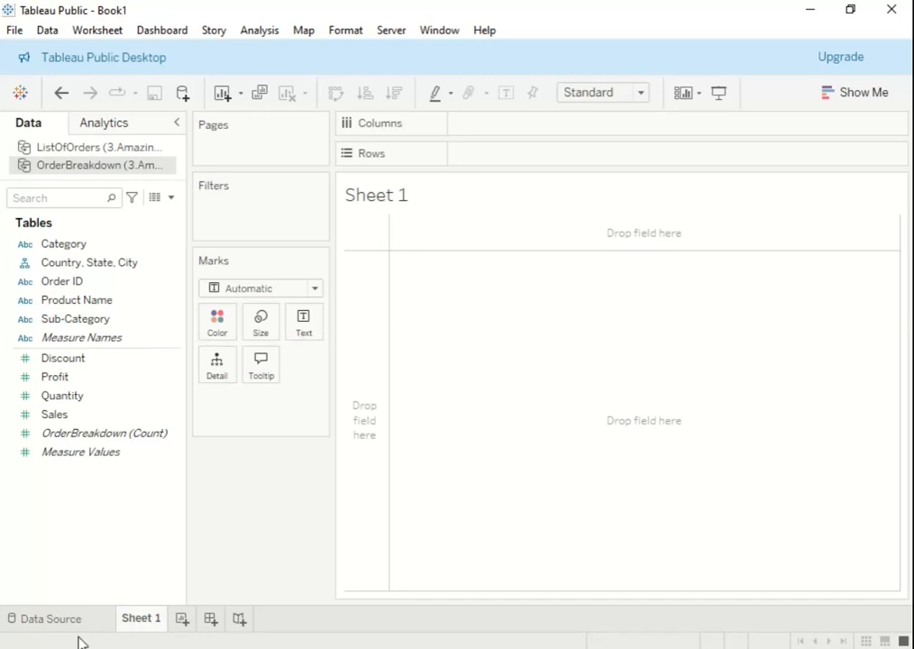
pyautogui.click(55, 624)
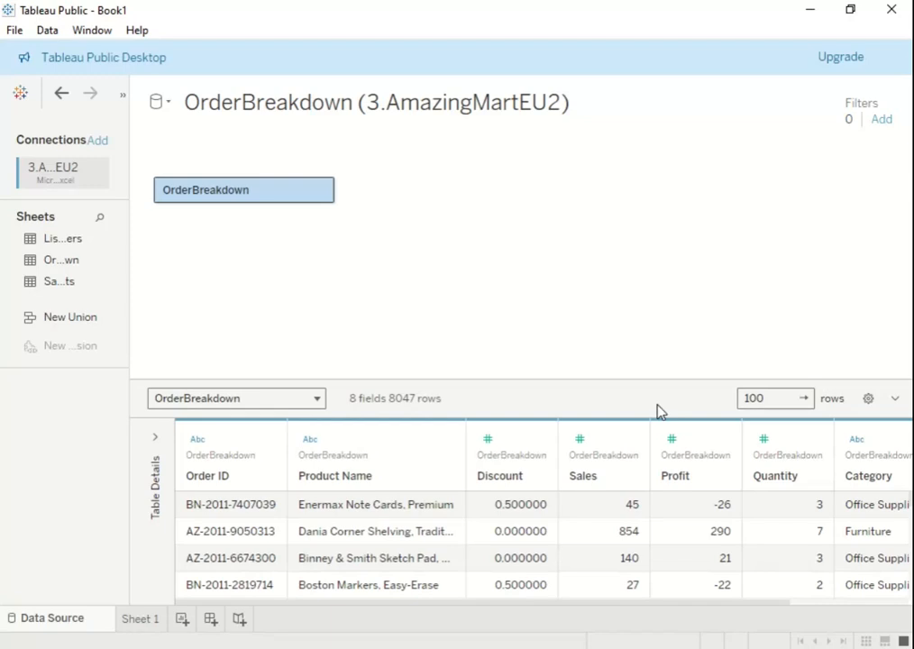
pyautogui.moveTo(40, 646)
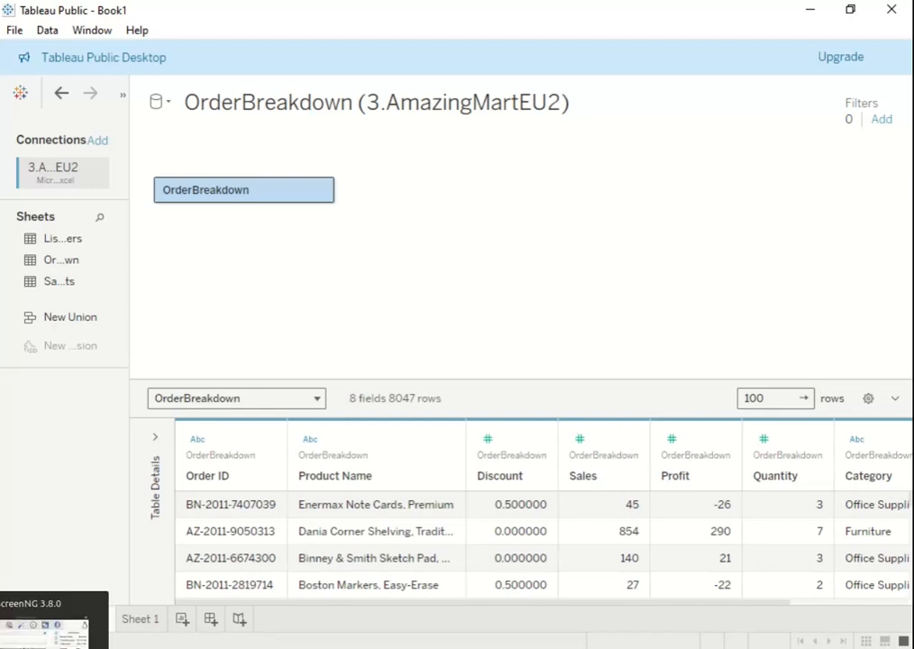